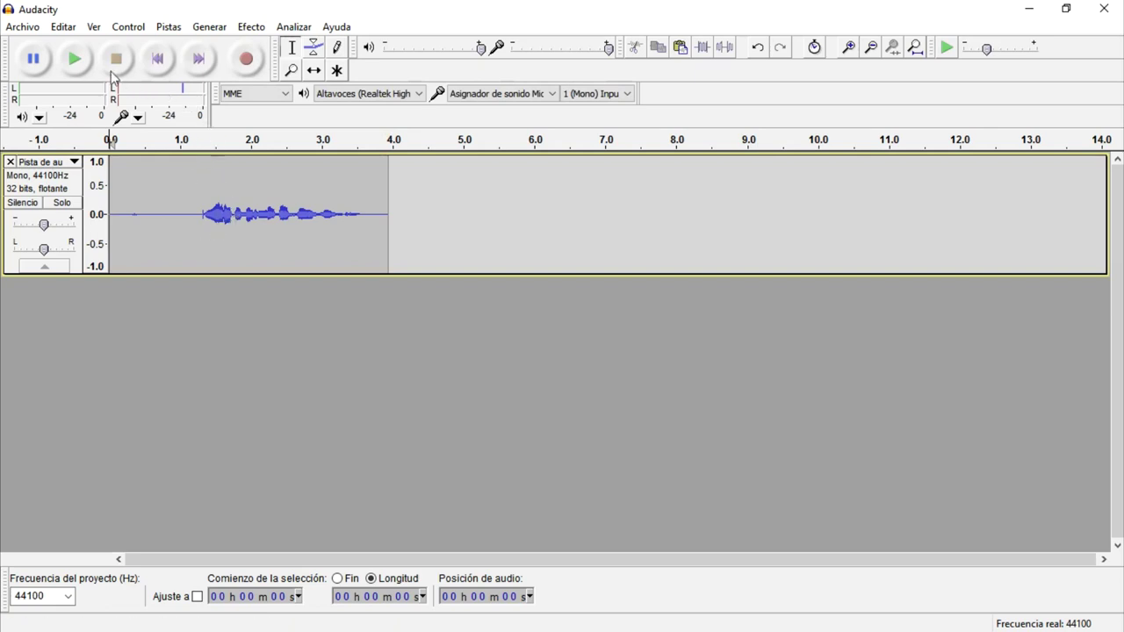
Play back the recorded voice track, select the whole clip and zoom the timeline to fit it
click(74, 61)
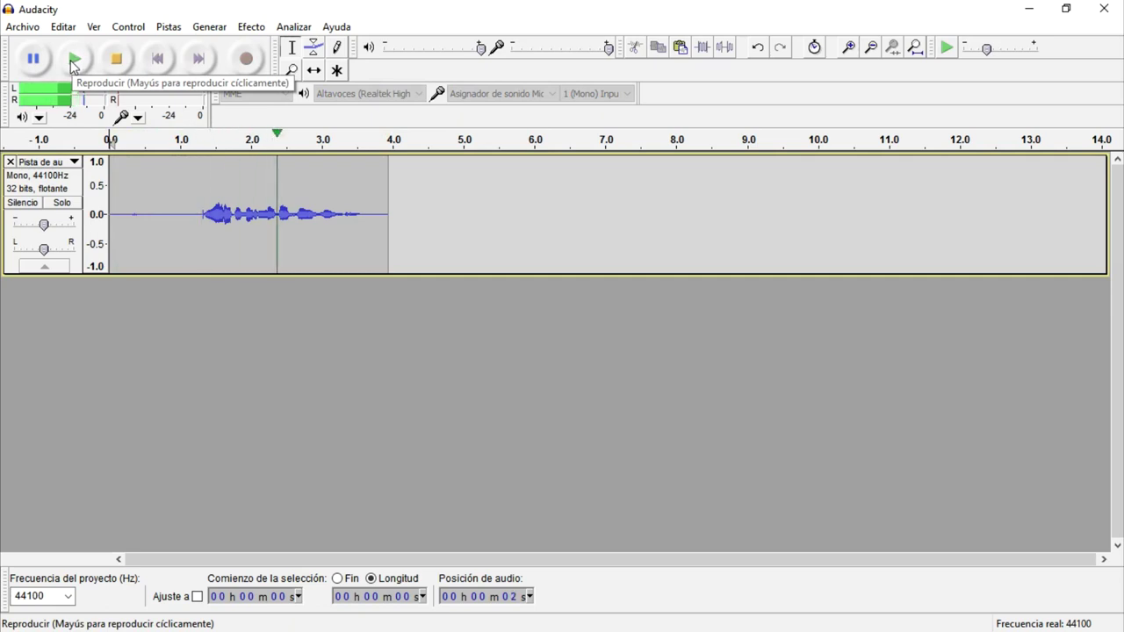
click(117, 63)
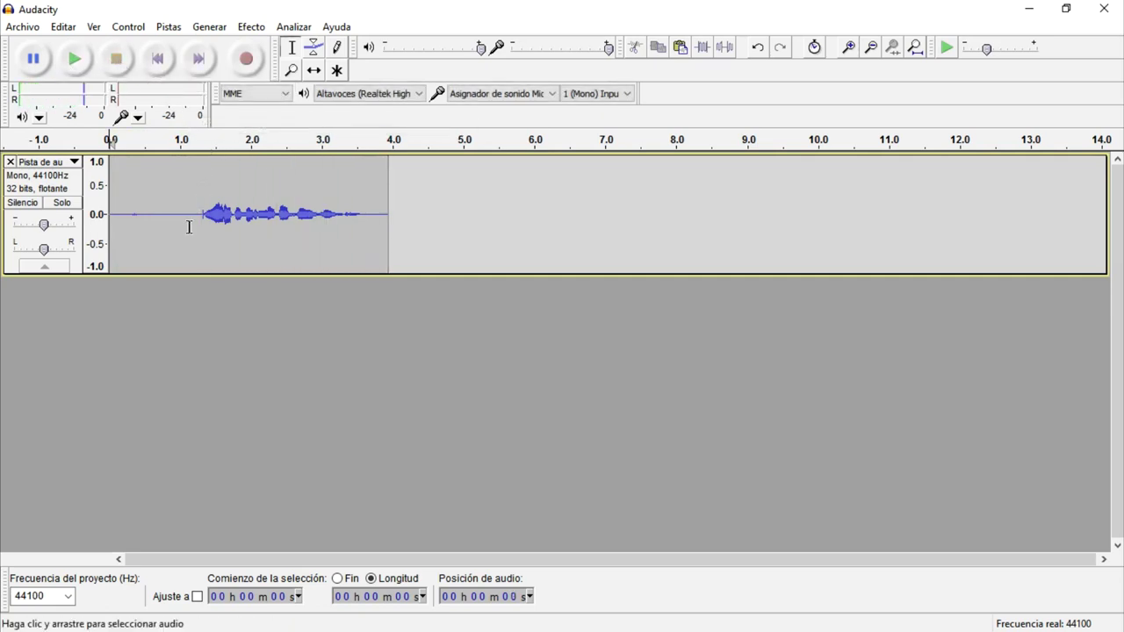
drag(189, 229, 143, 234)
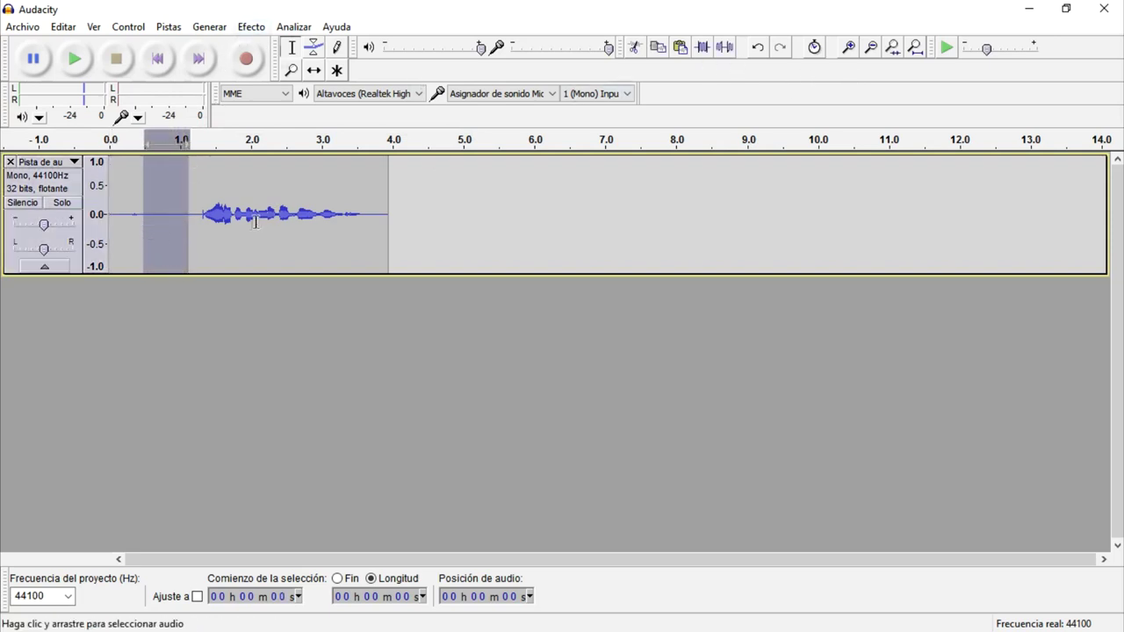
click(252, 224)
click(297, 226)
double_click(299, 228)
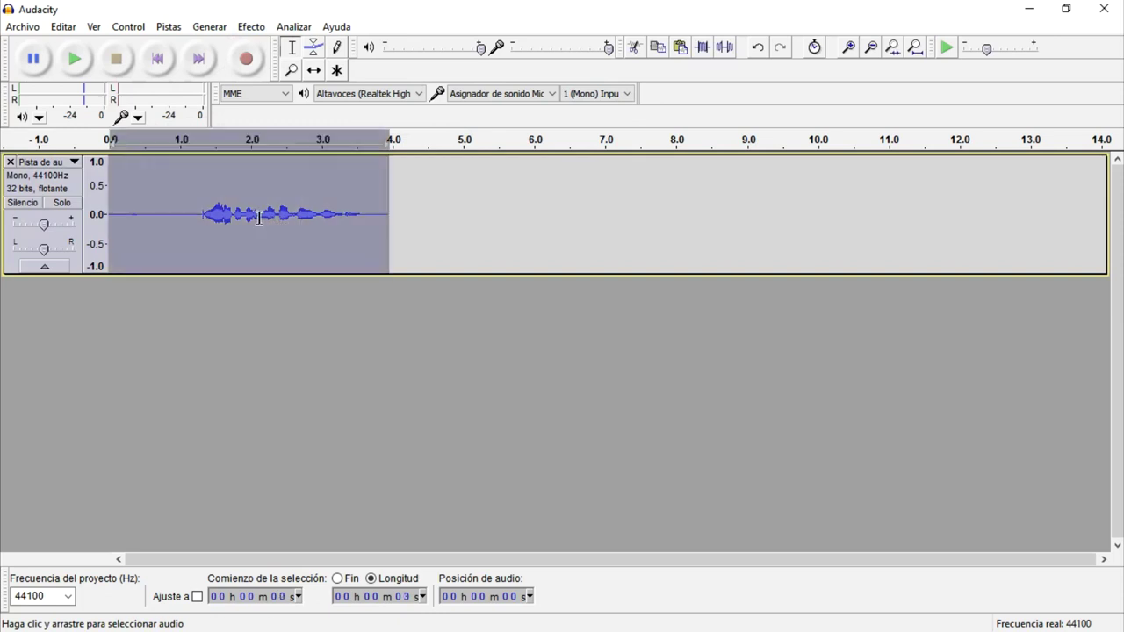
click(891, 49)
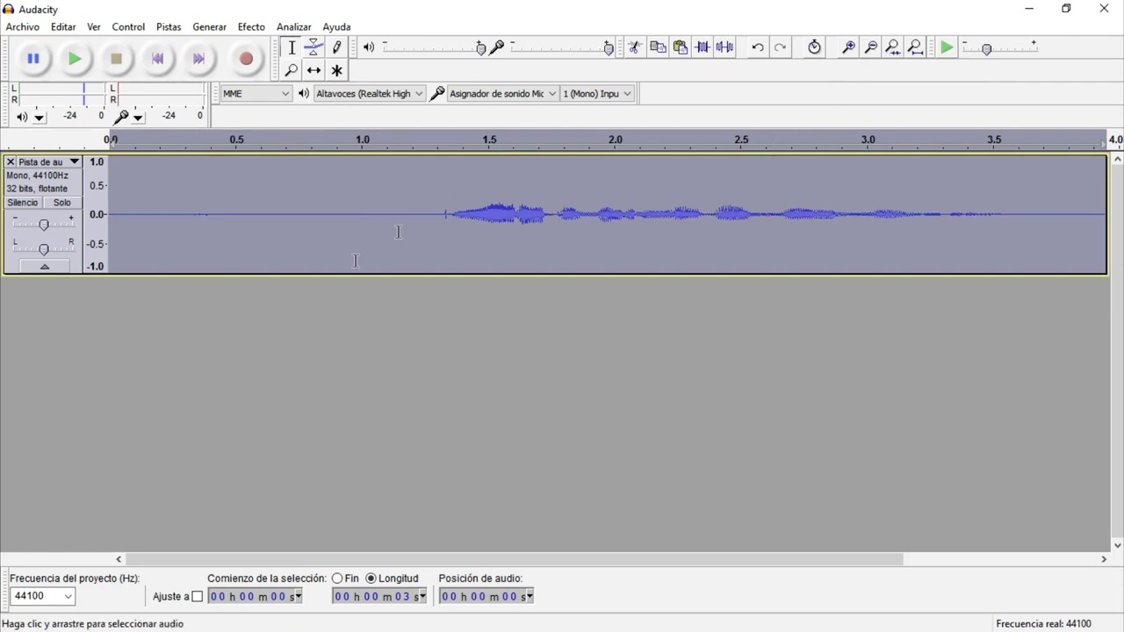
Capture a noise profile for Noise Reduction from the silent stretch between about 0.5 and 1.1 seconds
drag(378, 237, 231, 245)
click(209, 26)
mouse_move(251, 26)
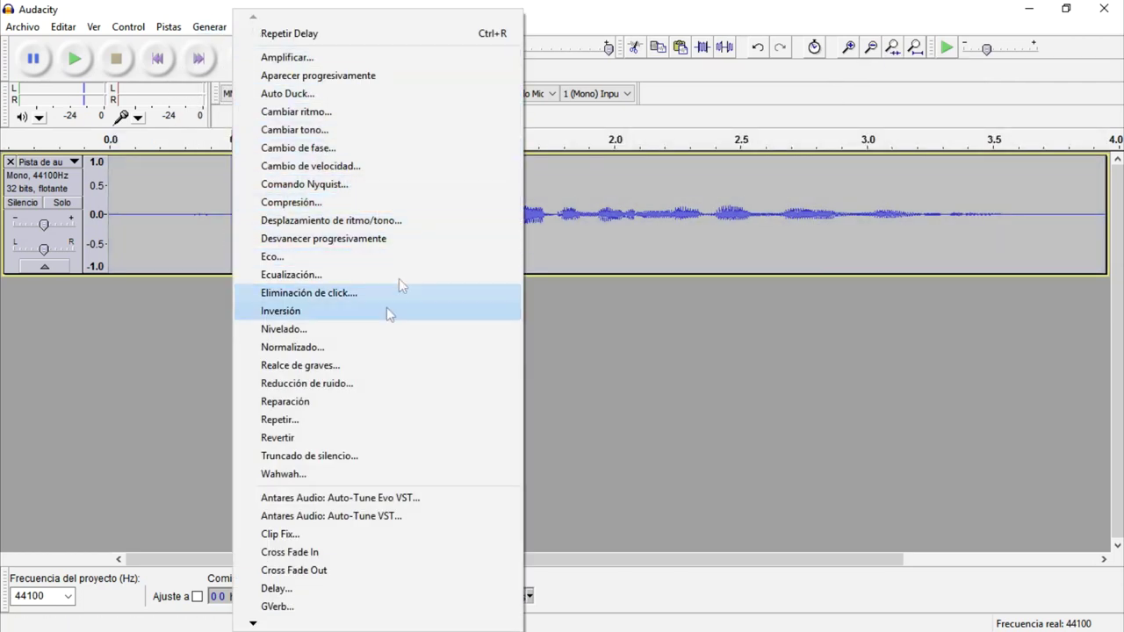
click(388, 387)
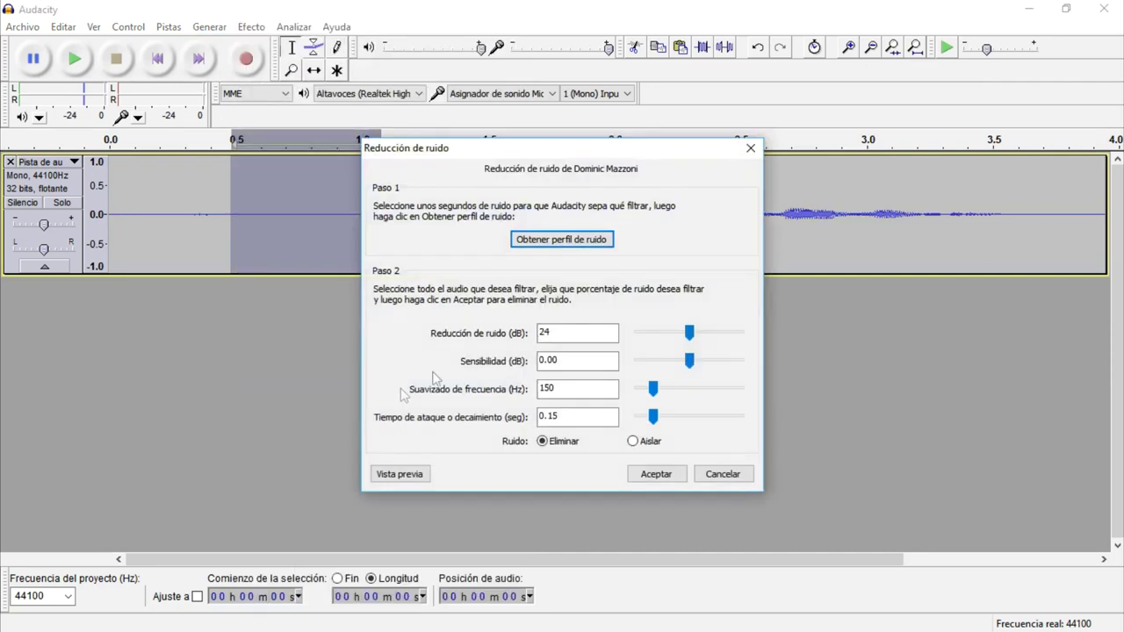
click(549, 248)
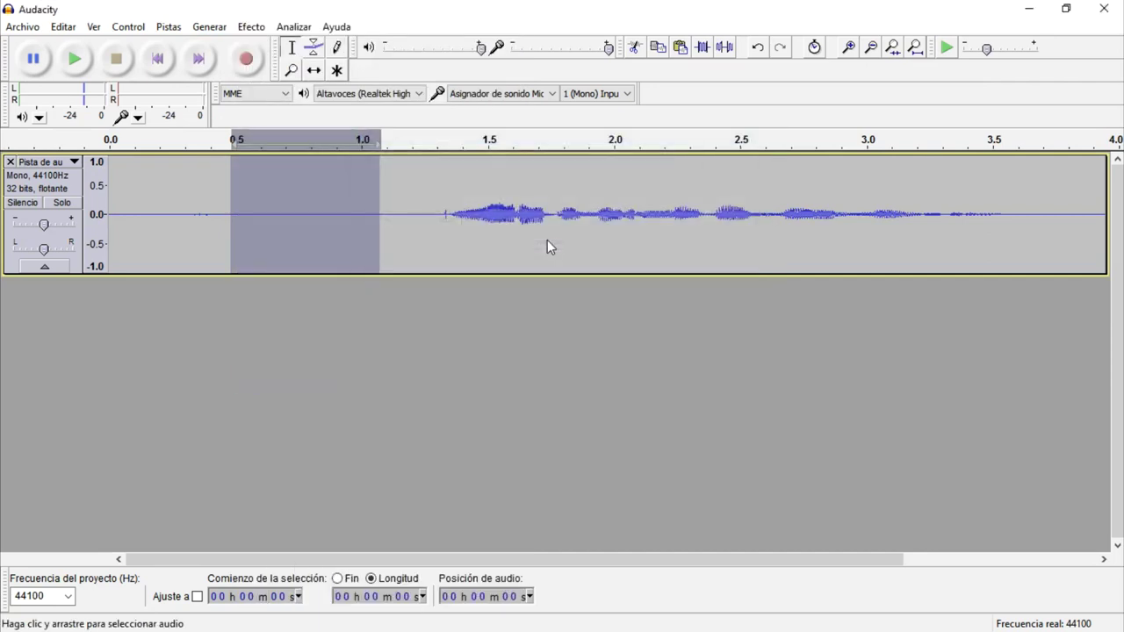
Apply Noise Reduction to the whole track with 24 dB reduction, 0.00 sensitivity, 150 Hz smoothing and 0.15 s attack time
click(500, 225)
key(ctrl+a)
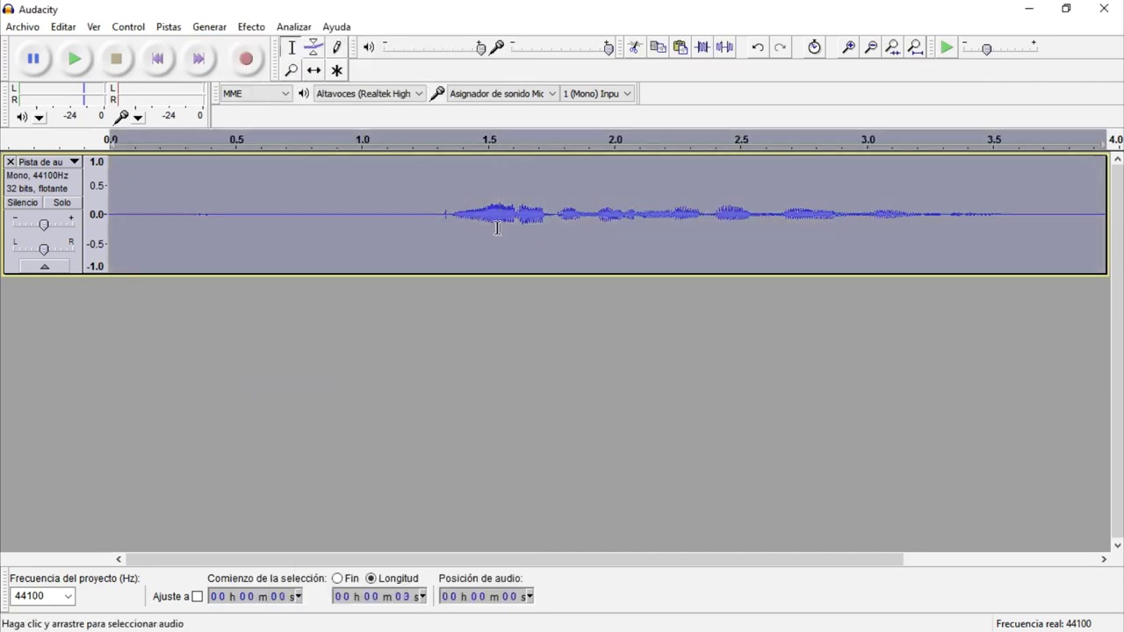
click(251, 26)
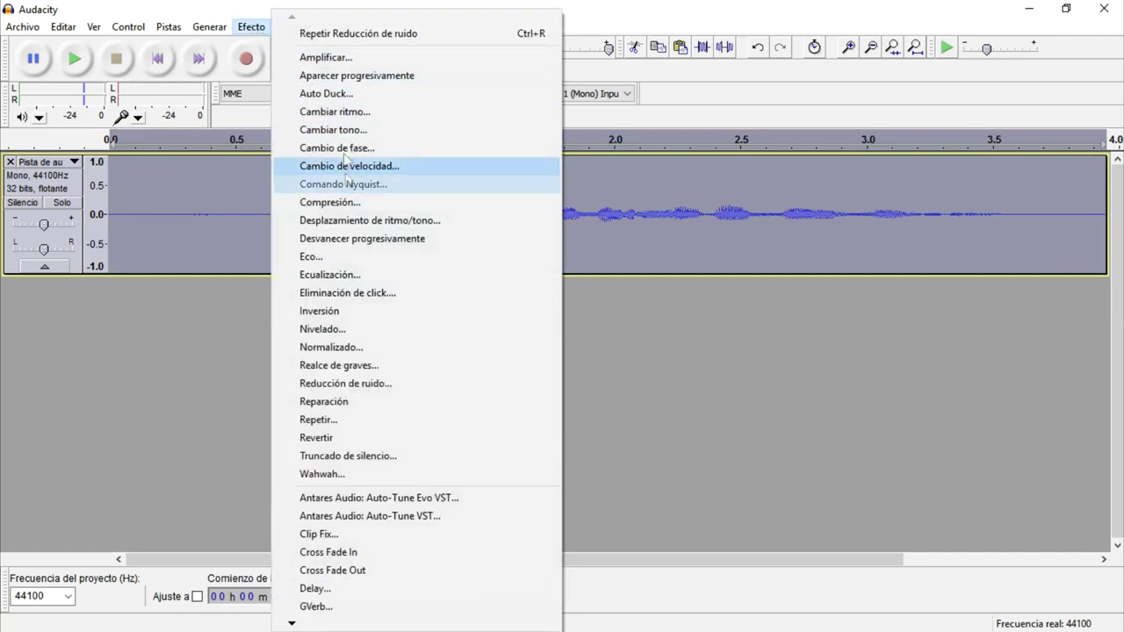
click(389, 384)
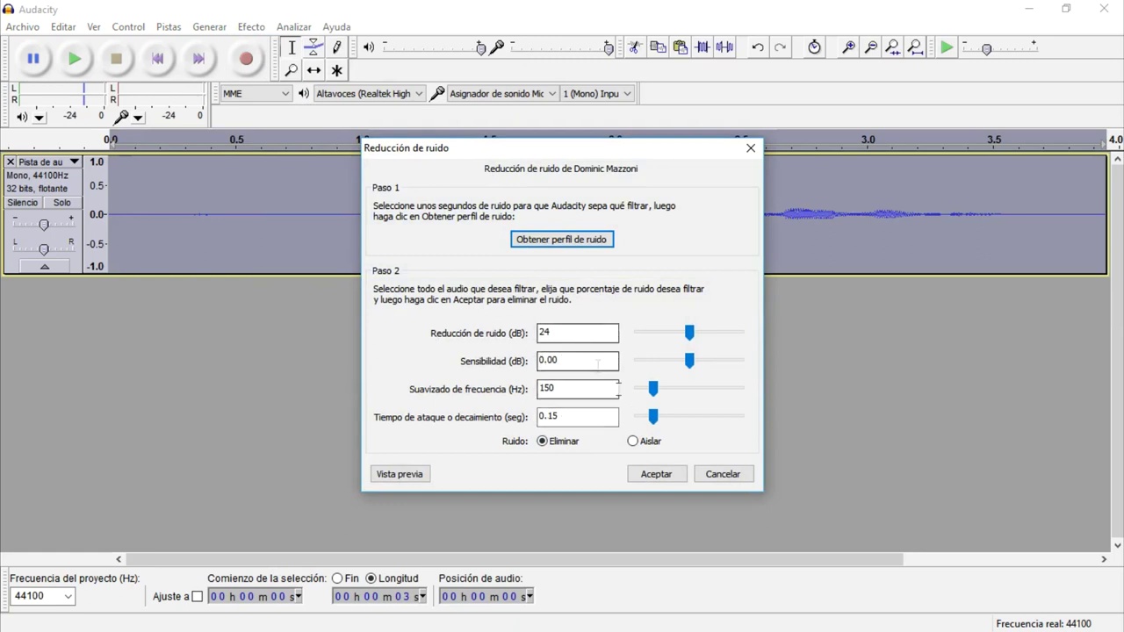
click(658, 475)
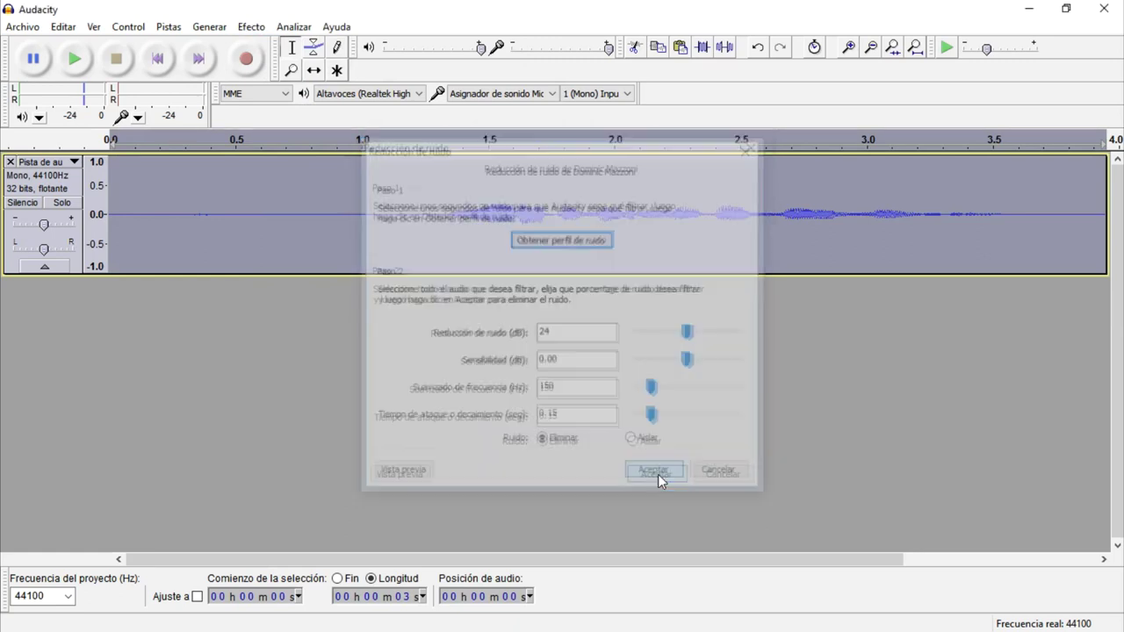
Apply Equalization to the track using the Bass Boost curve, with its 100 Hz point raised to about 15 dB
click(251, 26)
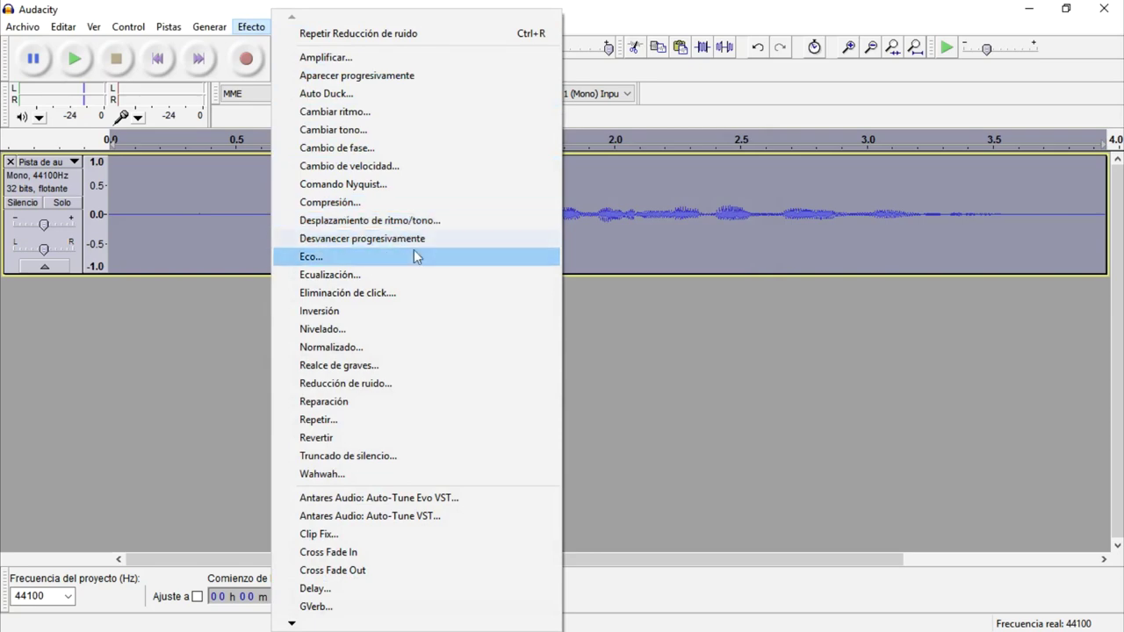
click(414, 275)
click(438, 485)
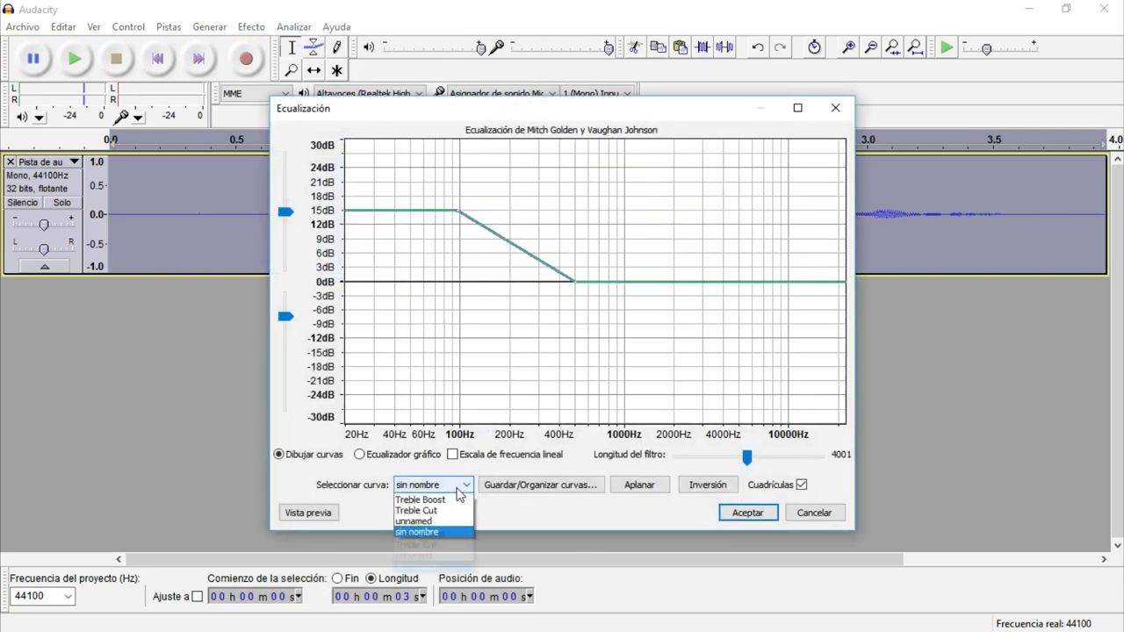
click(431, 553)
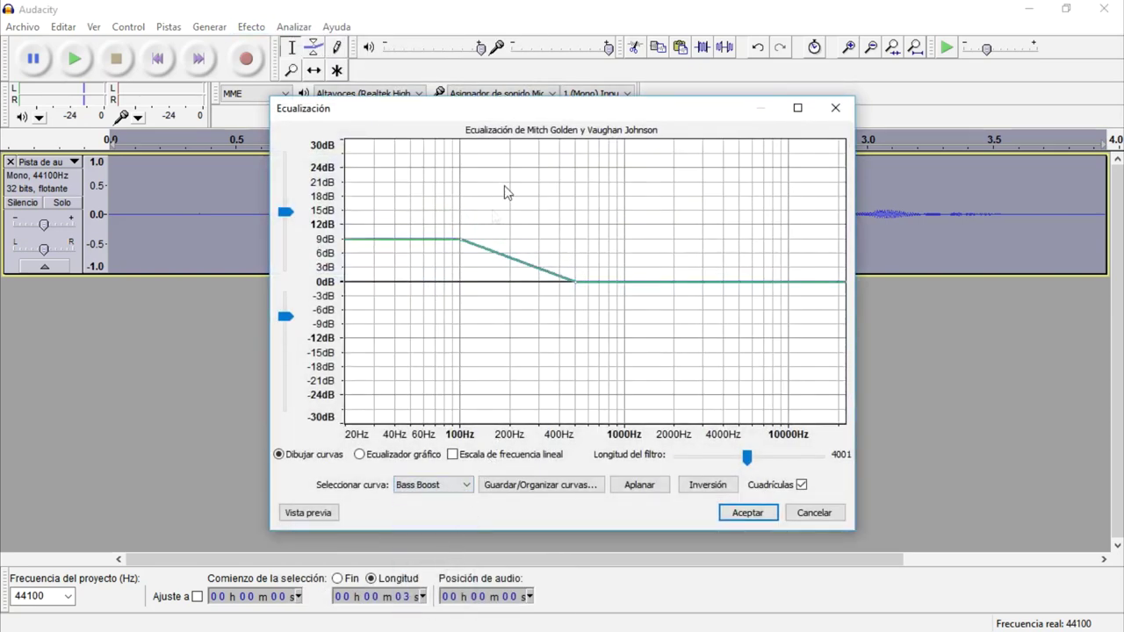
drag(458, 238, 459, 211)
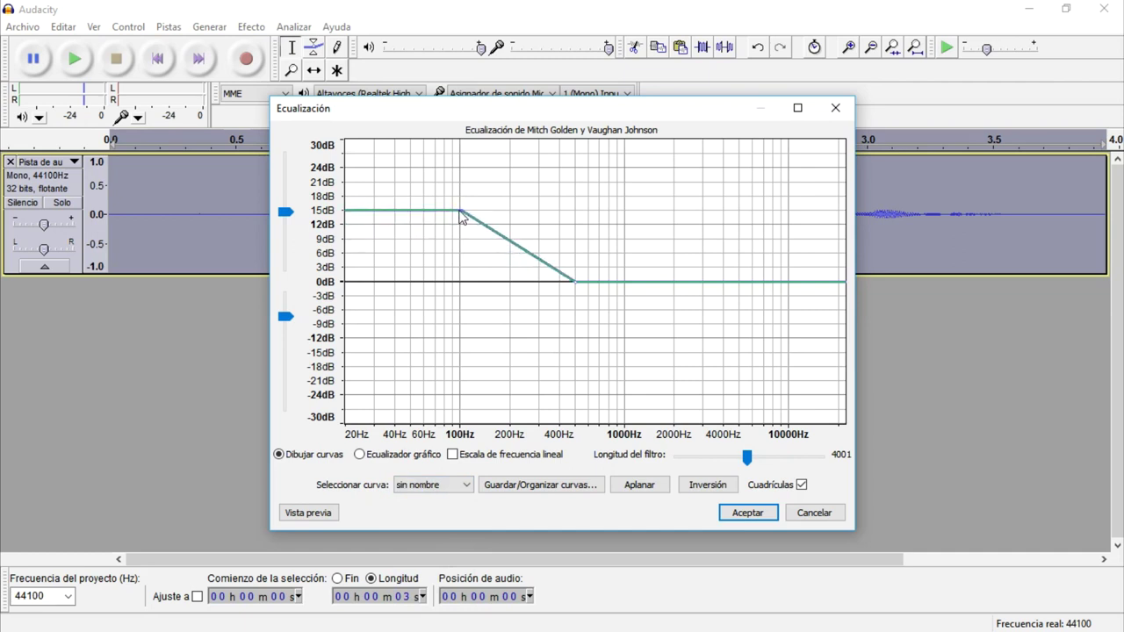
click(745, 514)
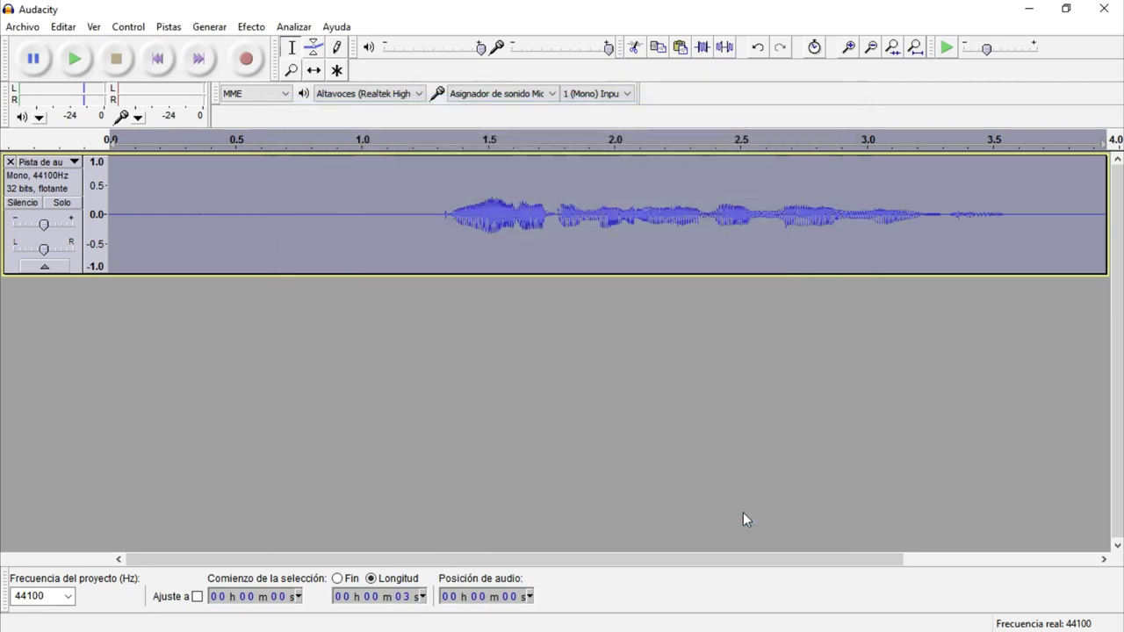
Play back the equalized voice and delete about the first 0.7 seconds of silence from the track
click(75, 59)
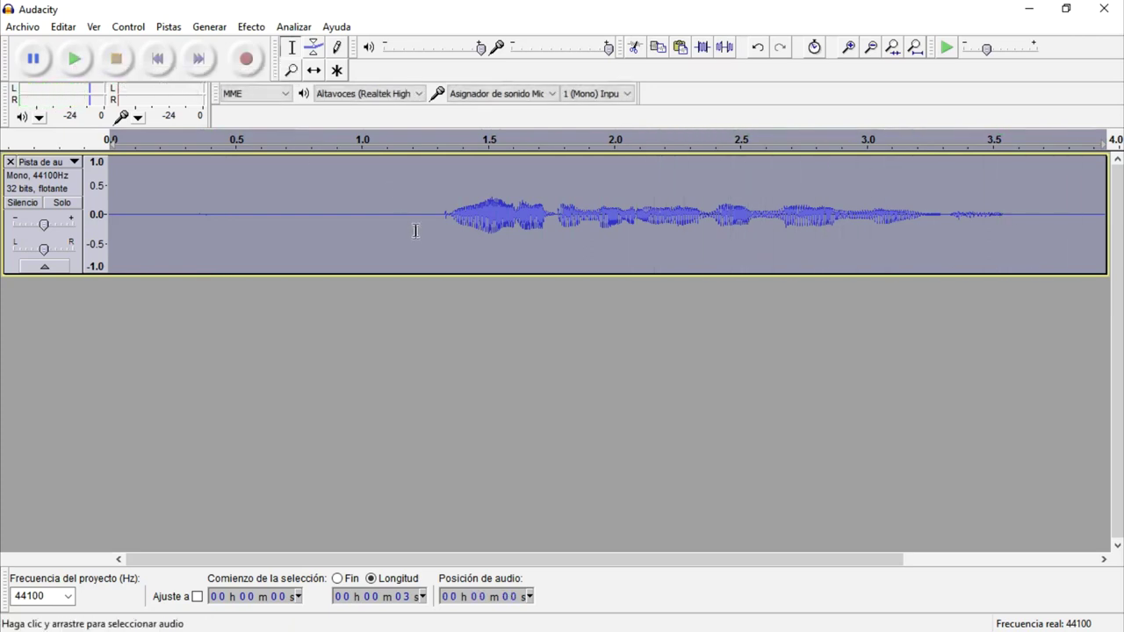
drag(293, 233, 105, 226)
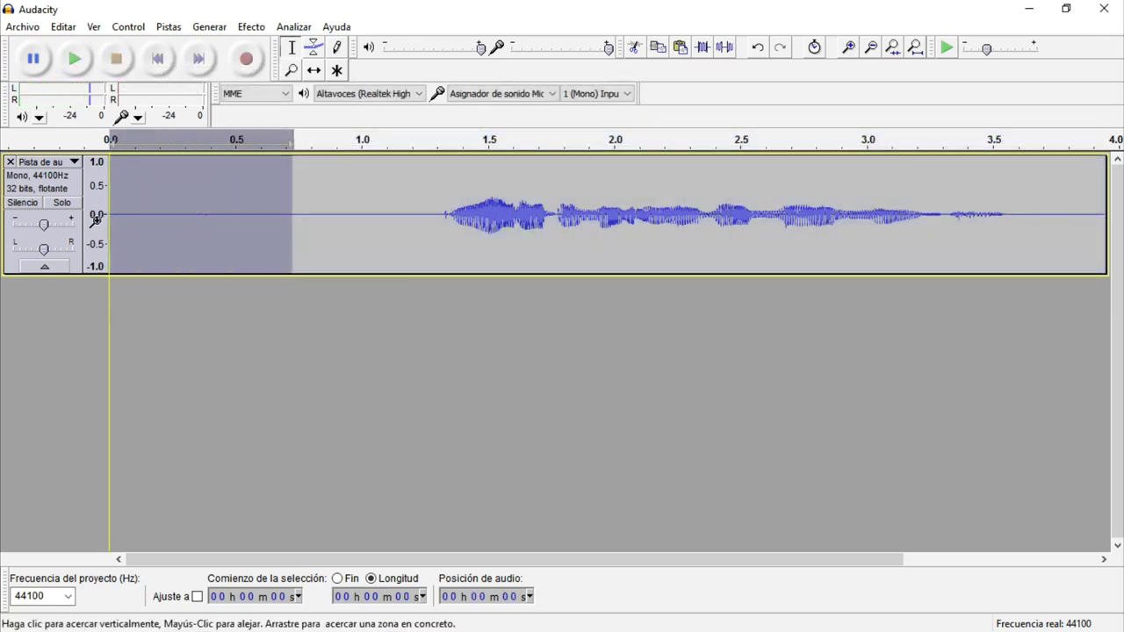
key(Delete)
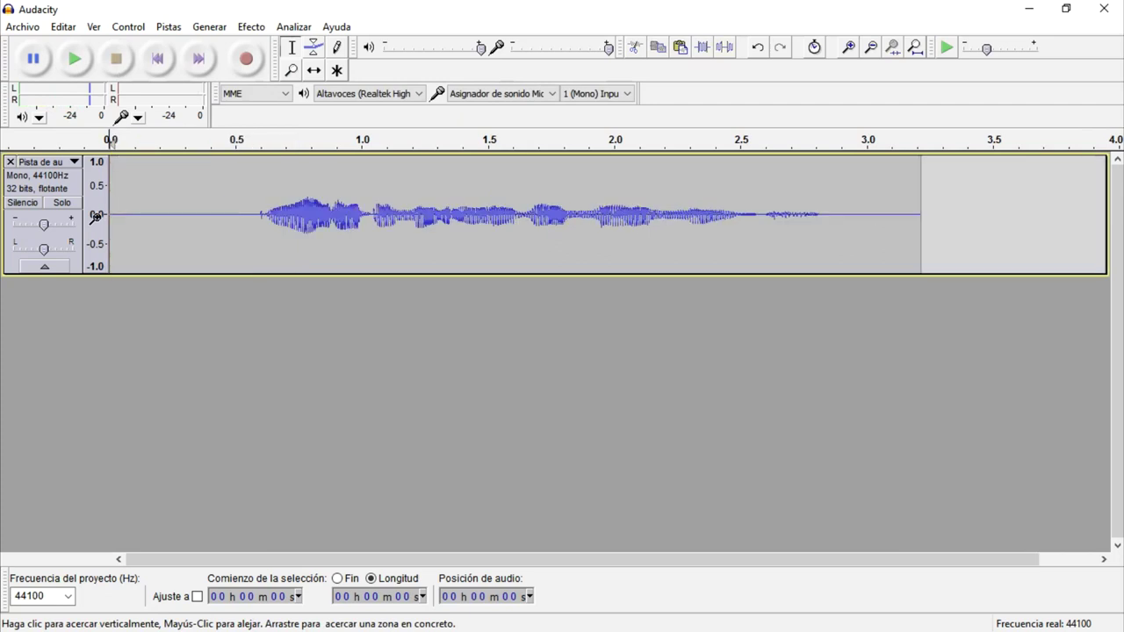
Apply the Leveler effect (Nivelado) to the entire voice track
key(ctrl+a)
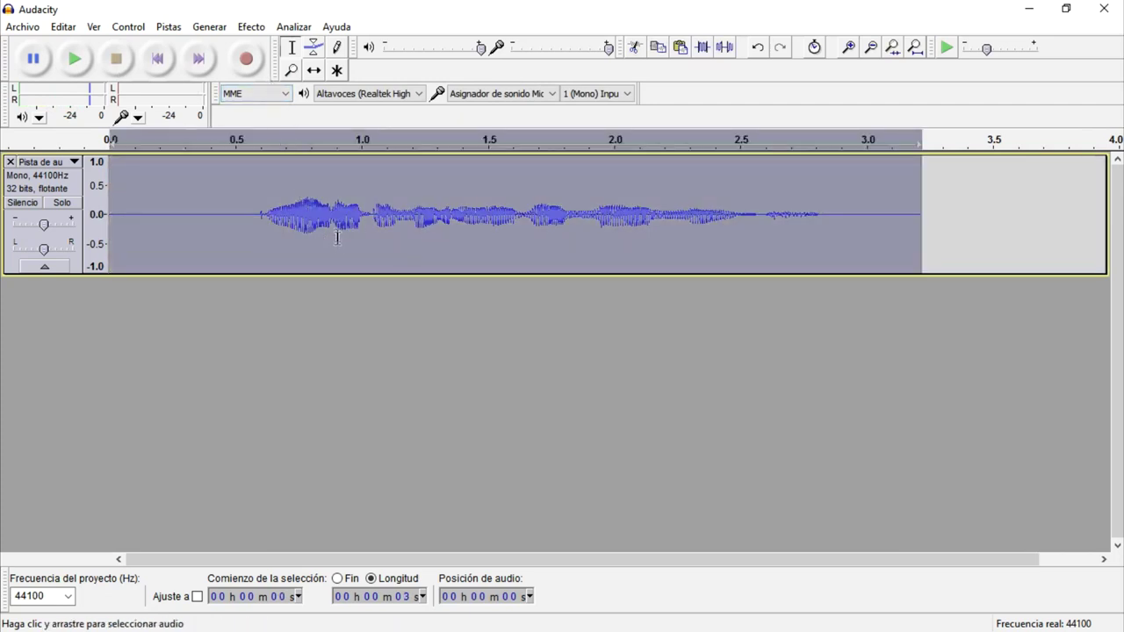
click(251, 26)
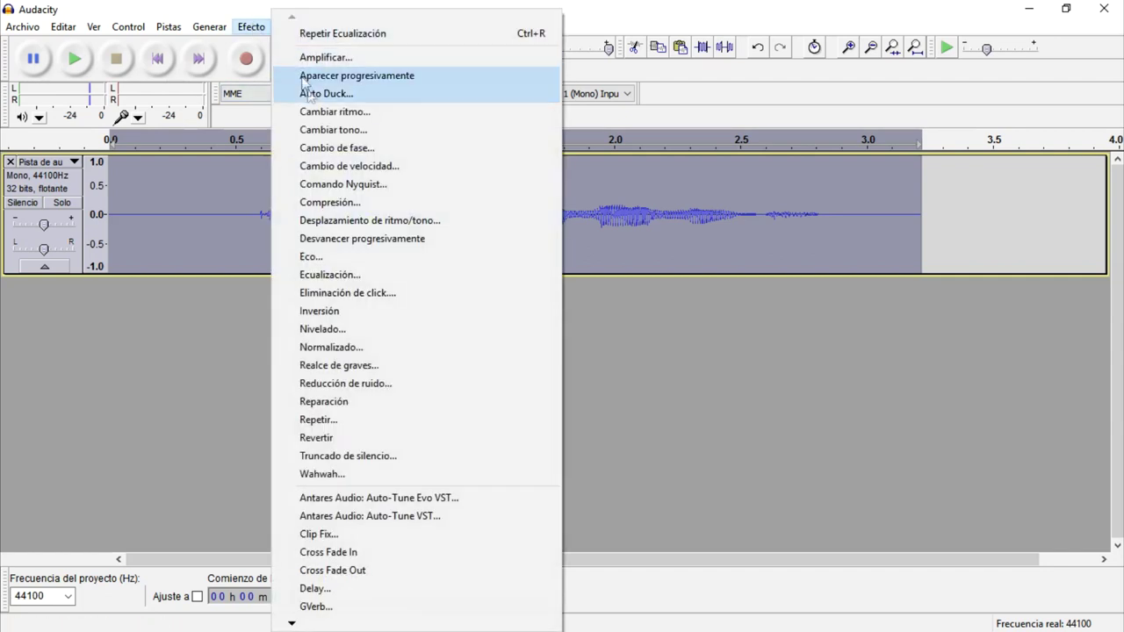
click(342, 332)
click(586, 389)
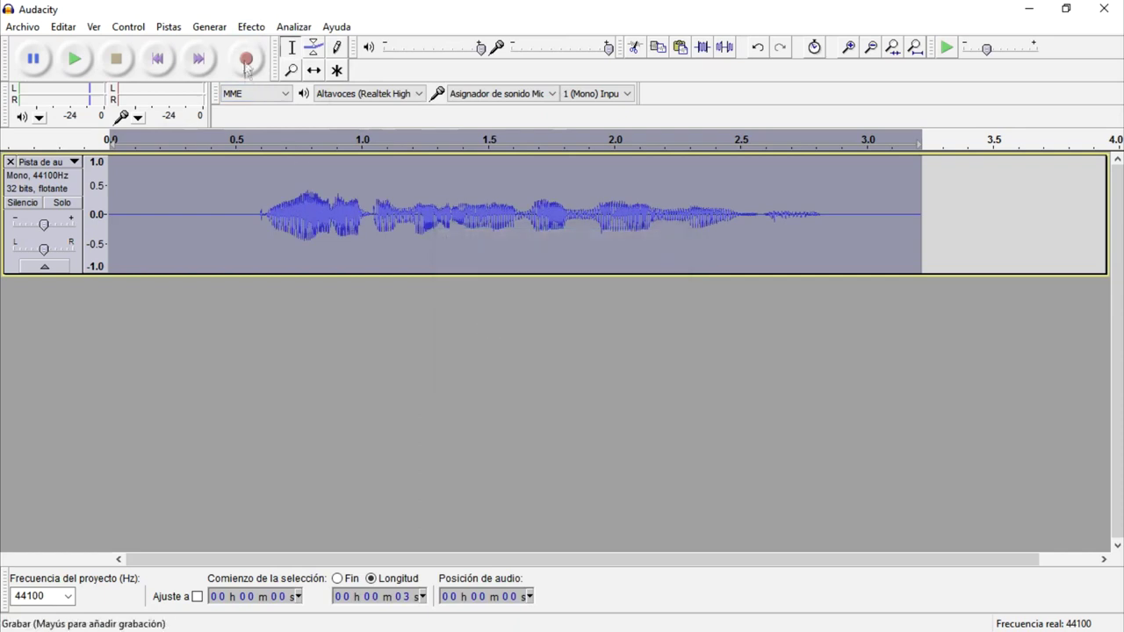
Normalize the track's maximum amplitude to -3.0 dB with DC offset removal, and play back the result
click(255, 28)
click(366, 351)
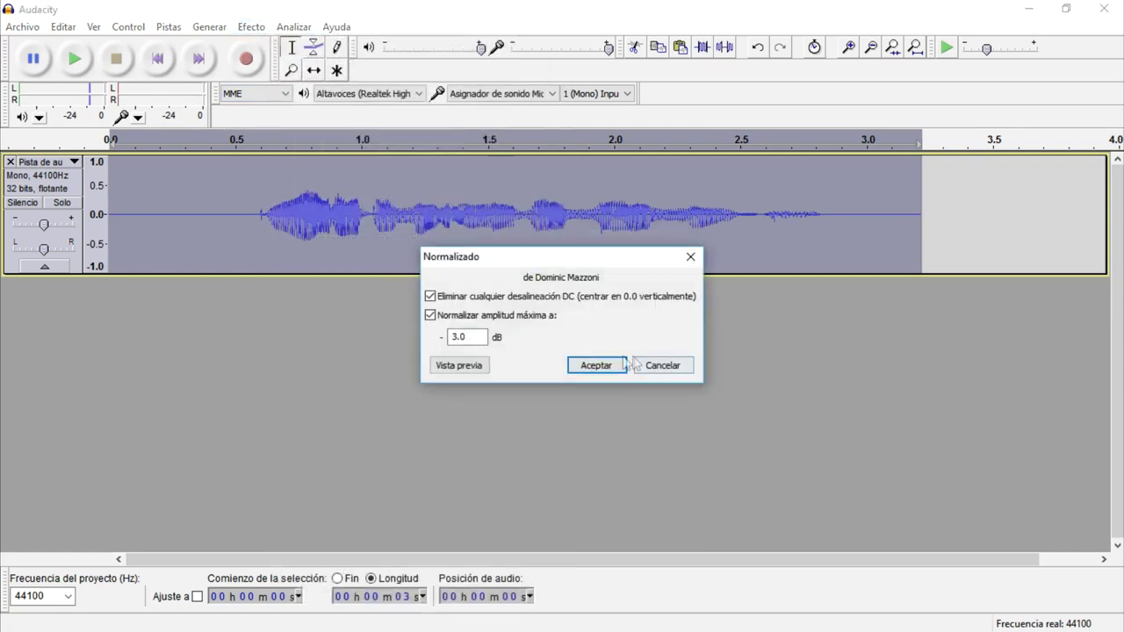
click(604, 364)
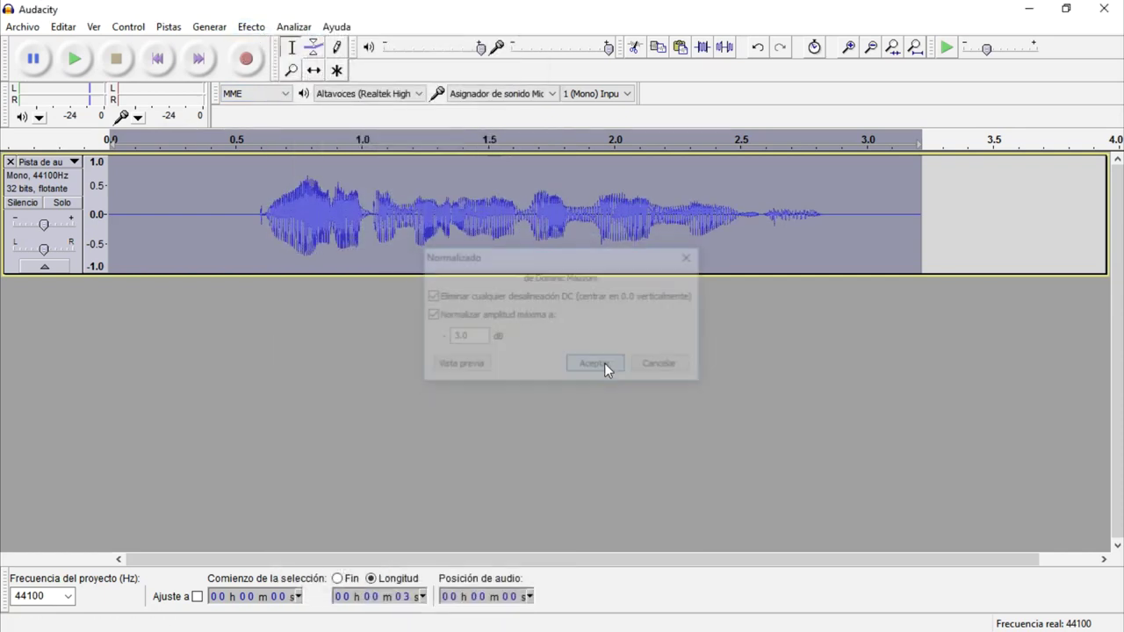
click(75, 63)
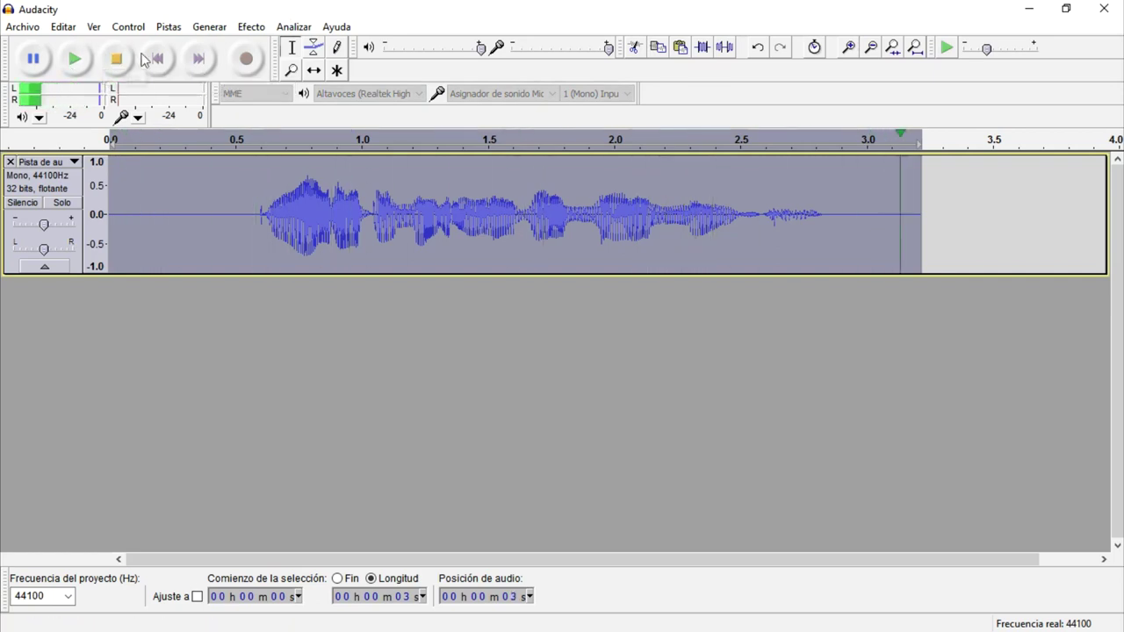
Open Change Pitch for the track, set the percent change to -10, and preview the lowered voice
click(257, 28)
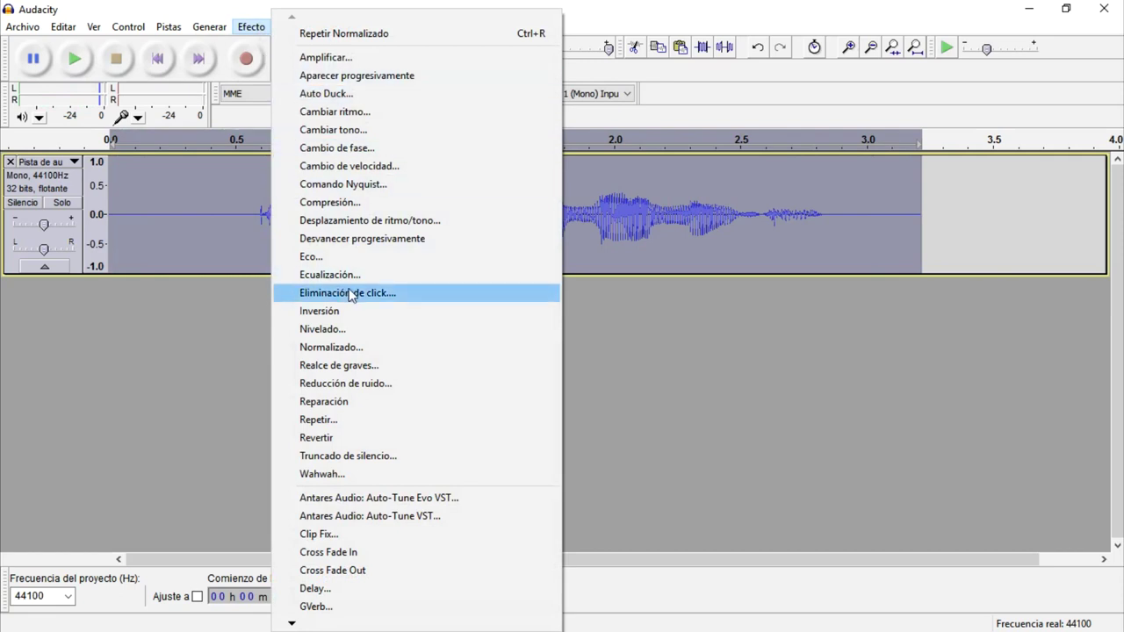
click(362, 132)
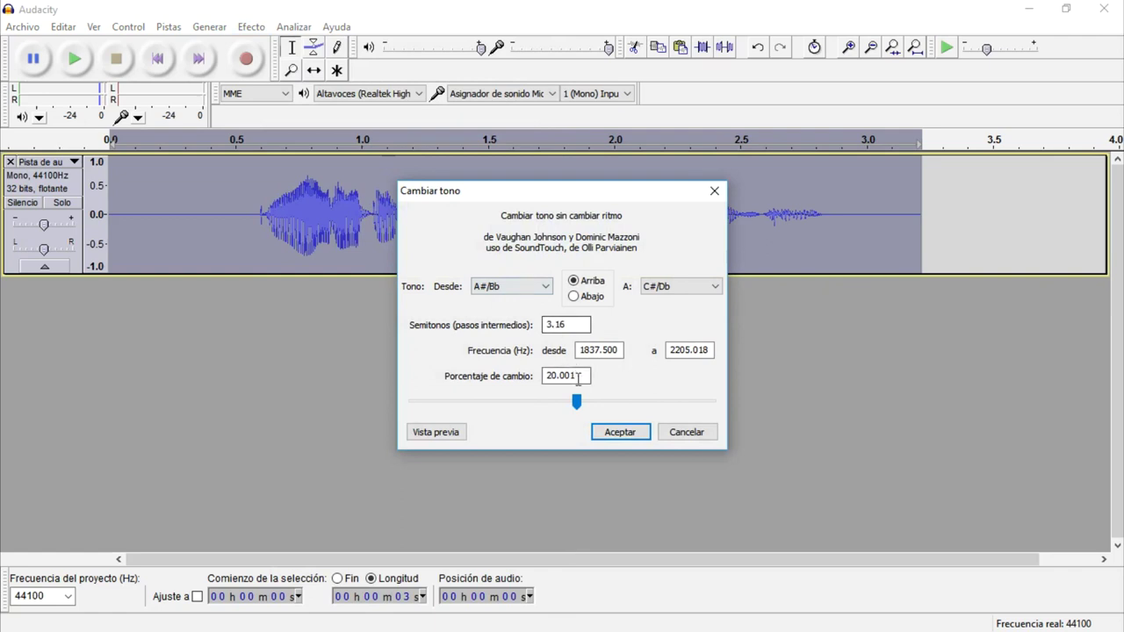
drag(578, 408, 544, 409)
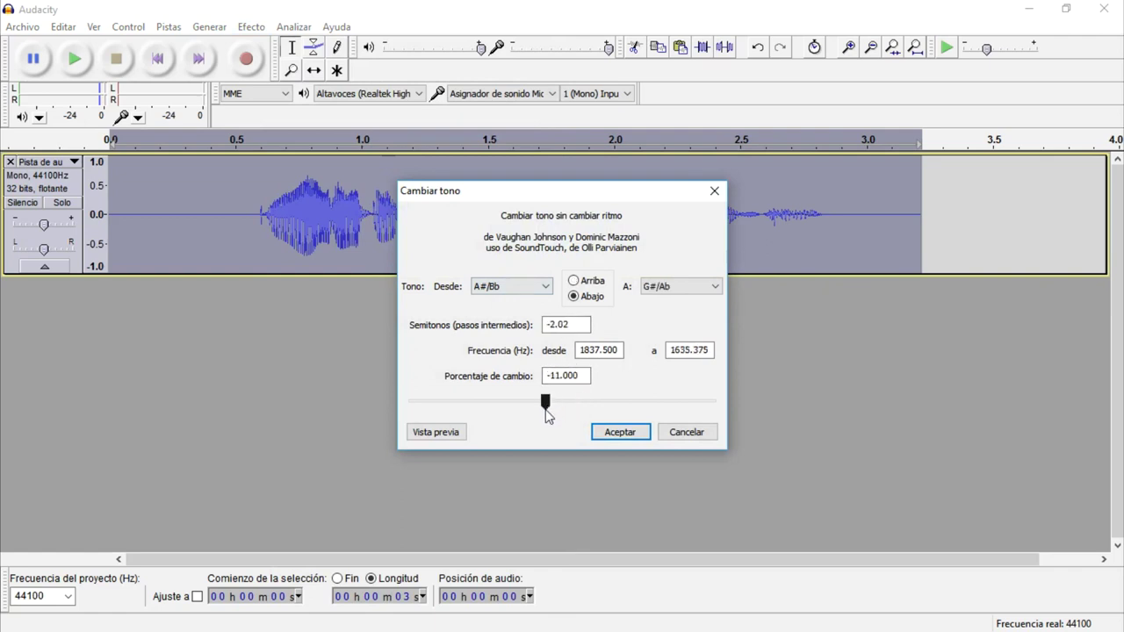
click(437, 433)
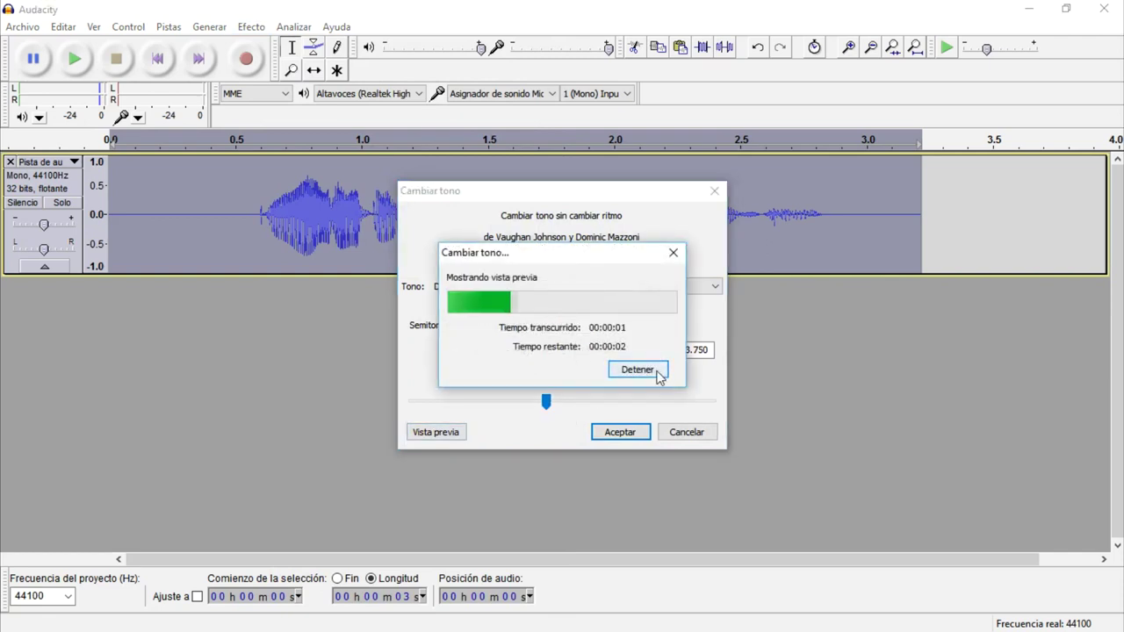
click(660, 376)
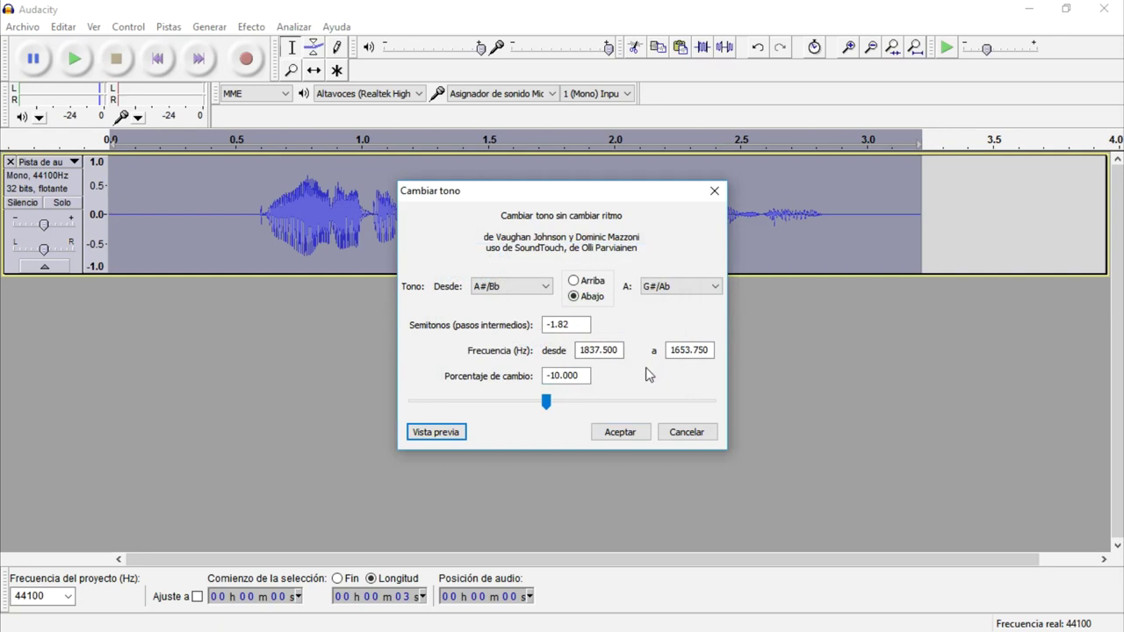
Lower the pitch change to -20 percent and preview how the voice sounds
drag(546, 403, 531, 406)
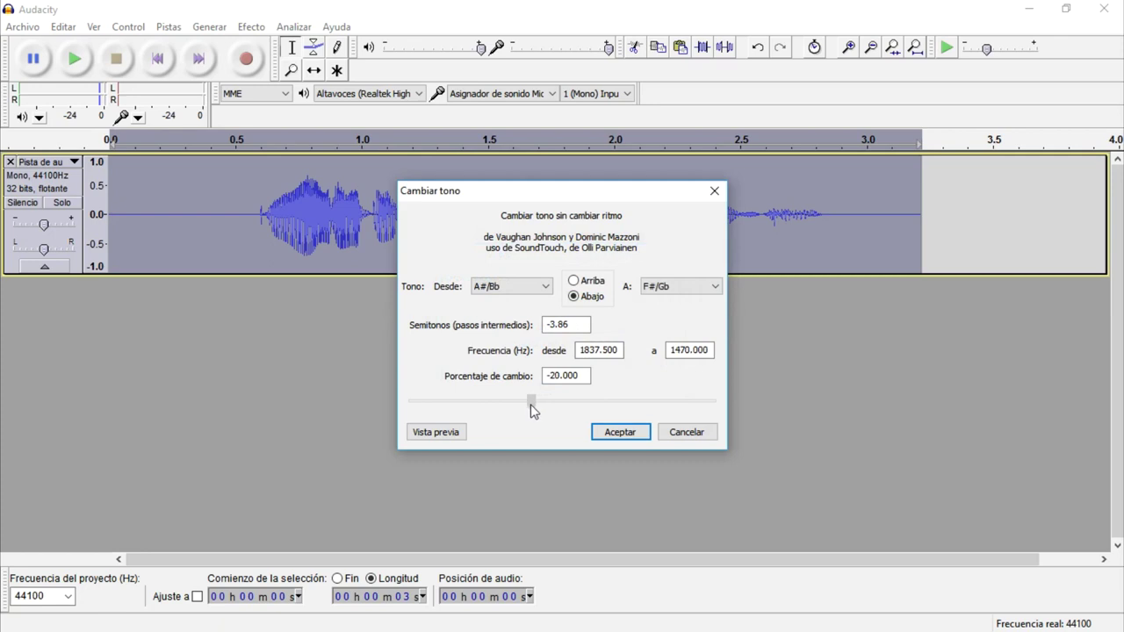
click(455, 437)
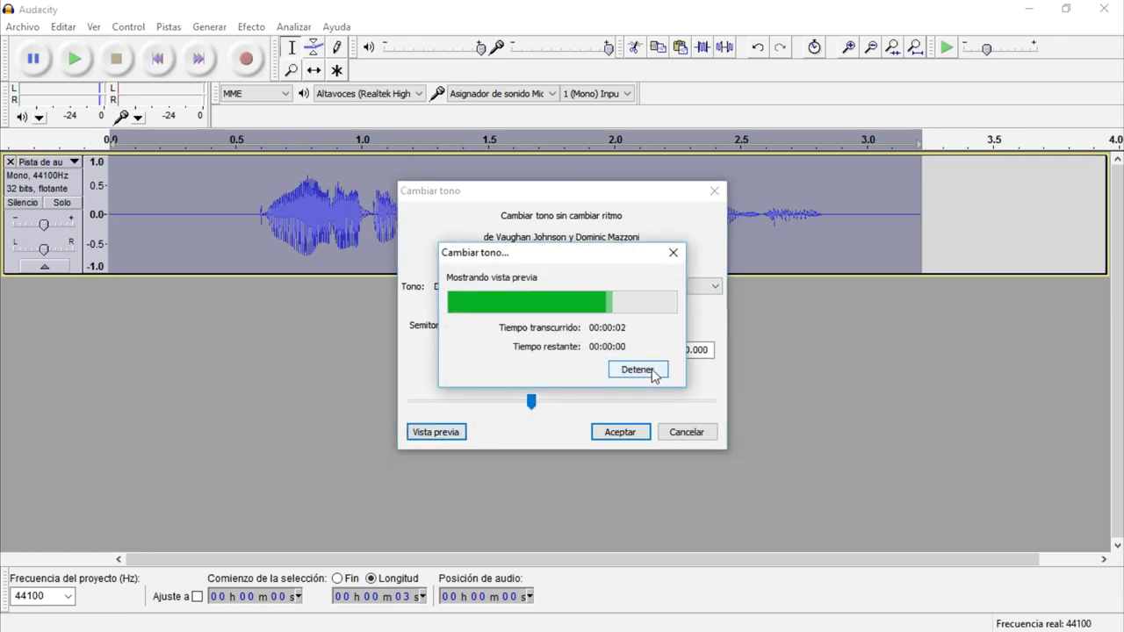
click(653, 372)
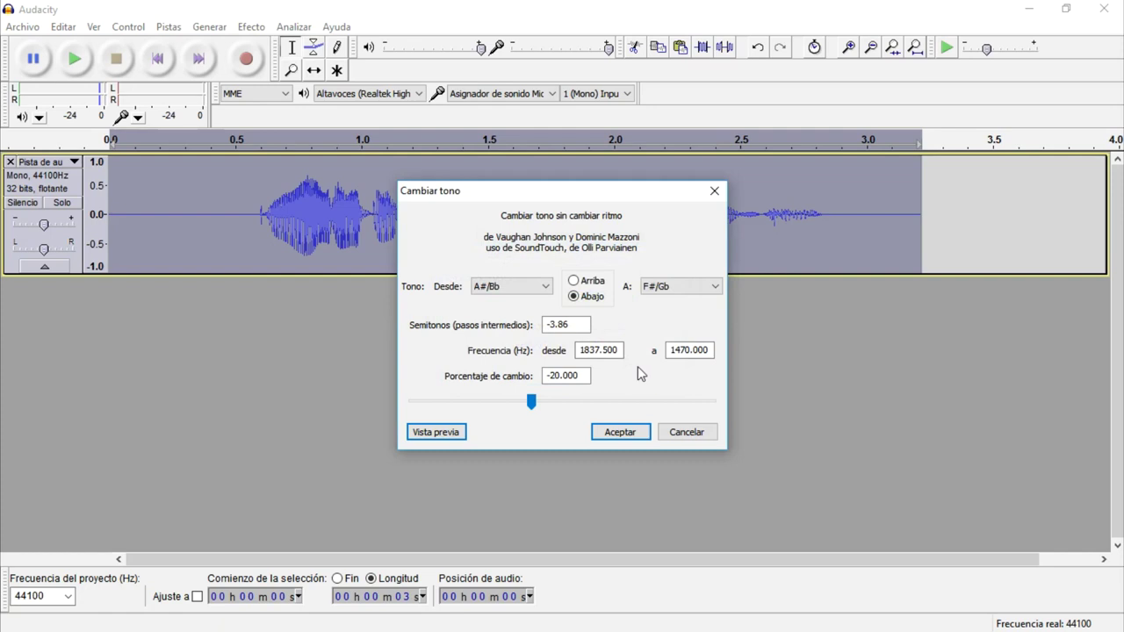
Lower the pitch change to -30 percent and preview the voice
click(531, 403)
drag(529, 407, 515, 404)
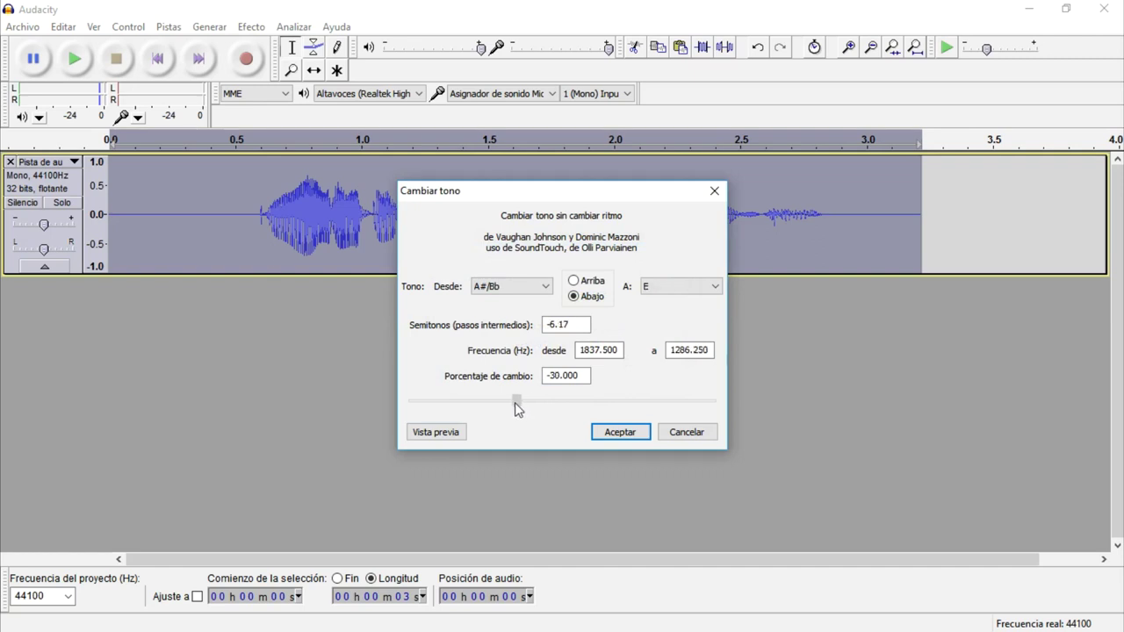
click(423, 434)
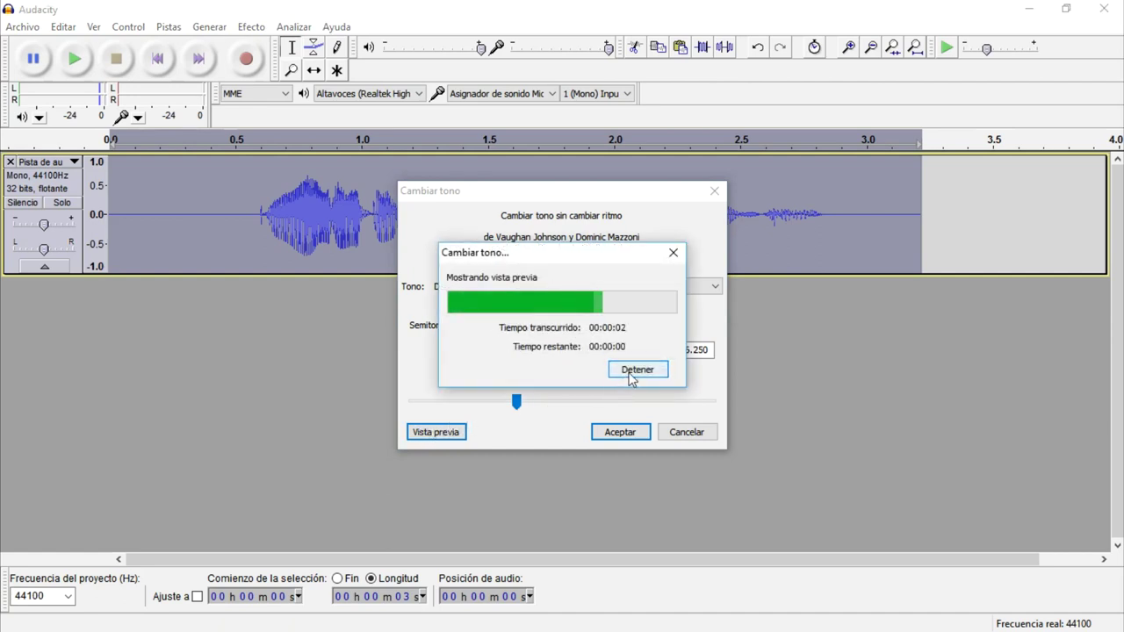
click(631, 373)
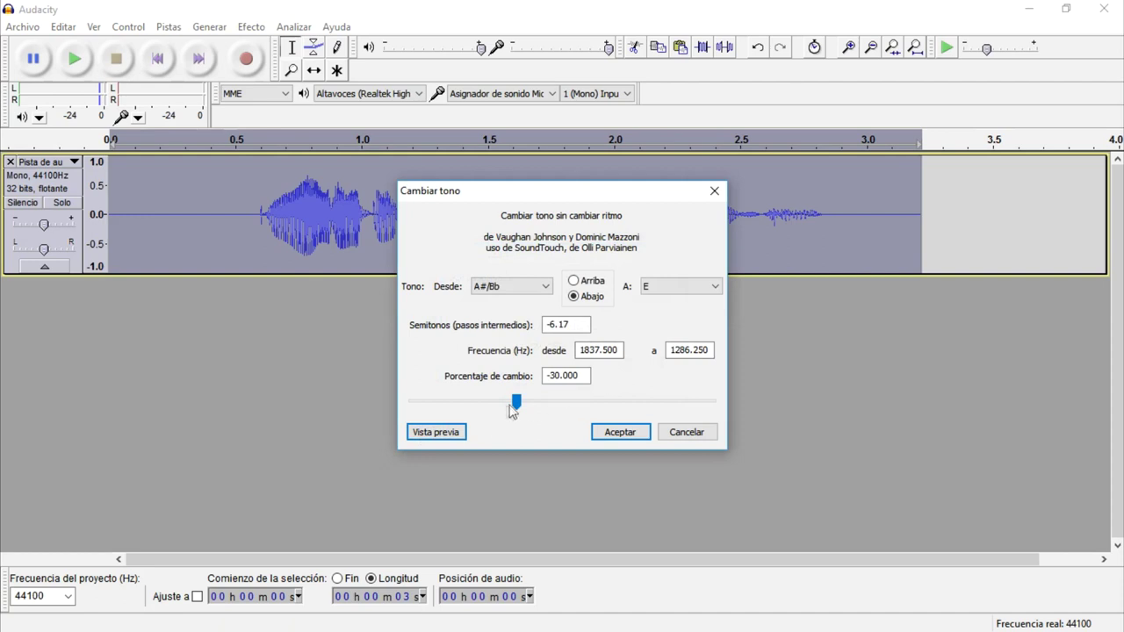
Lower the pitch change to -40 percent and preview the deeper voice
drag(517, 404, 501, 402)
click(432, 434)
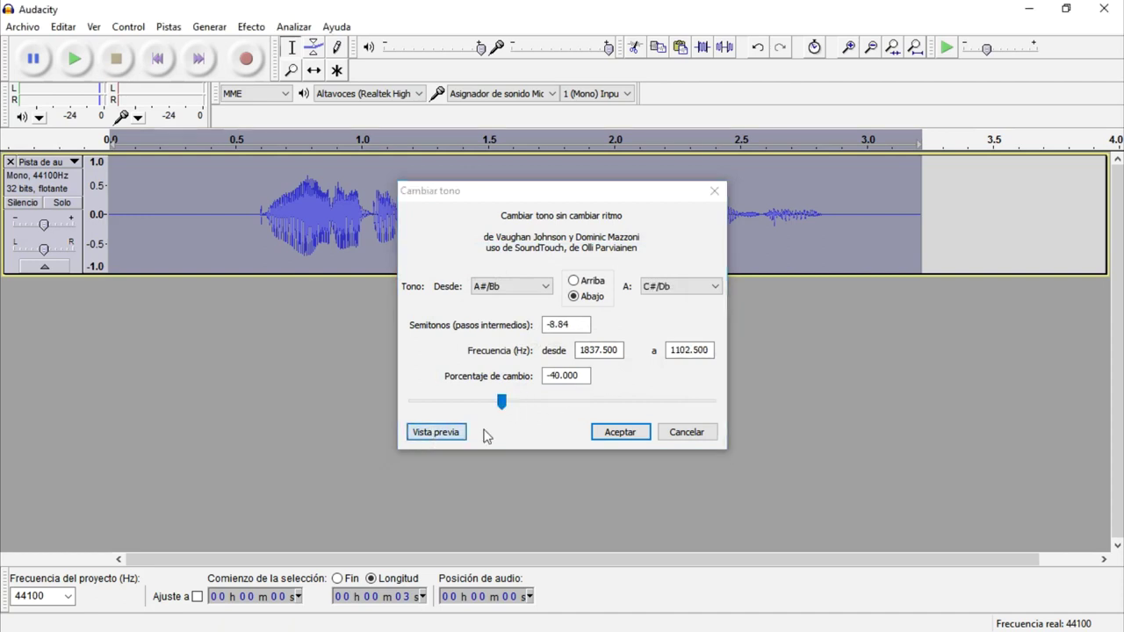
click(645, 372)
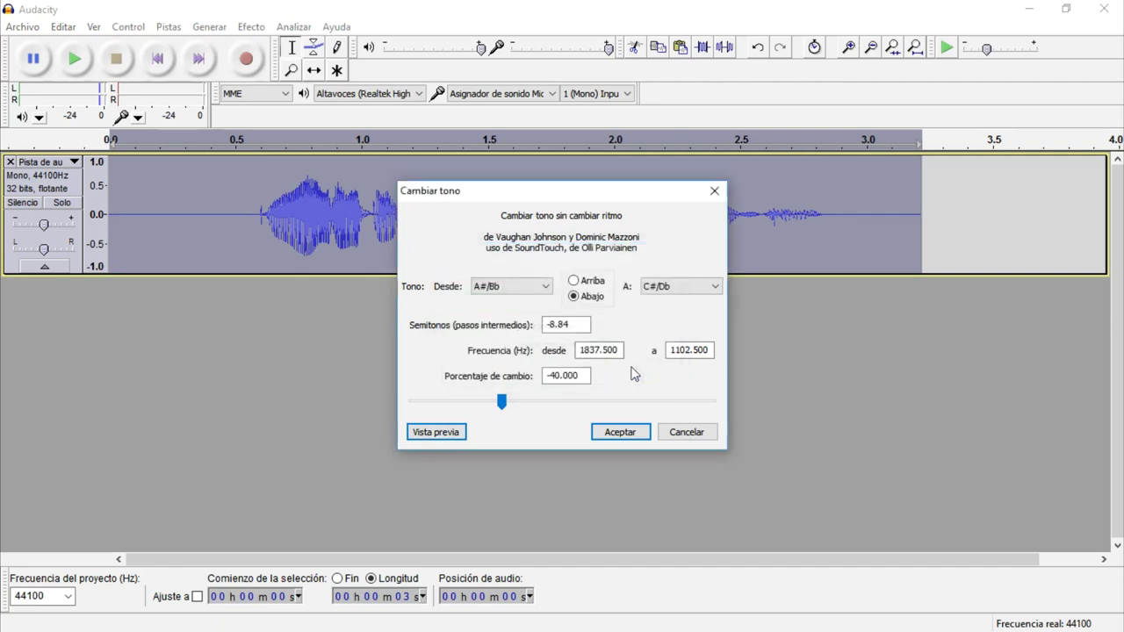
Set the pitch change to -50 percent and apply it to the voice track
drag(502, 404, 490, 405)
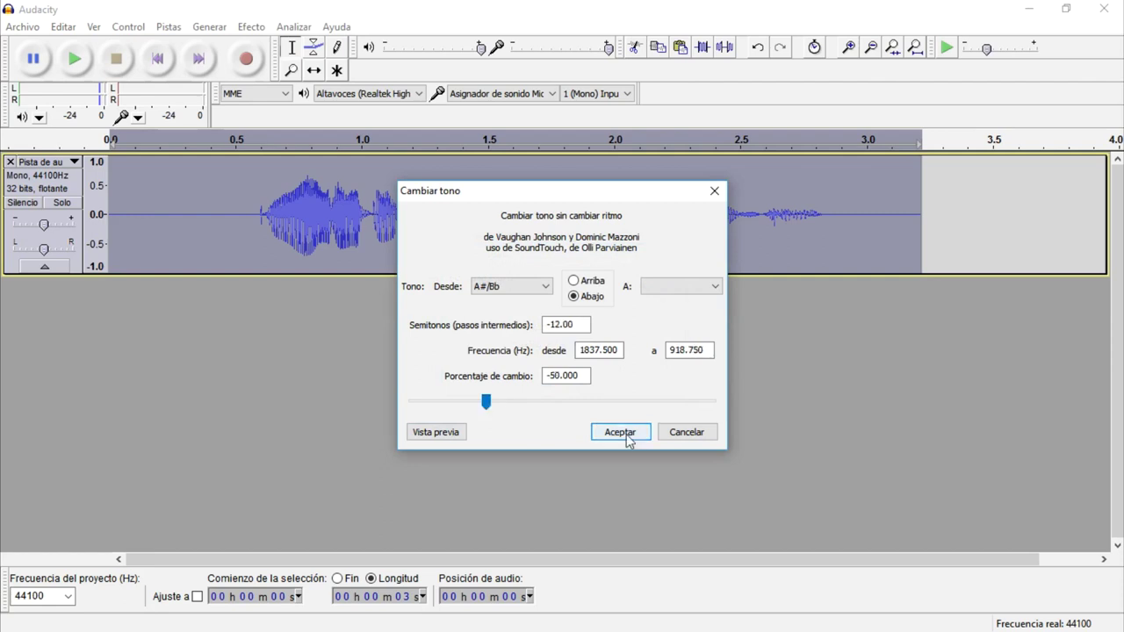
click(620, 435)
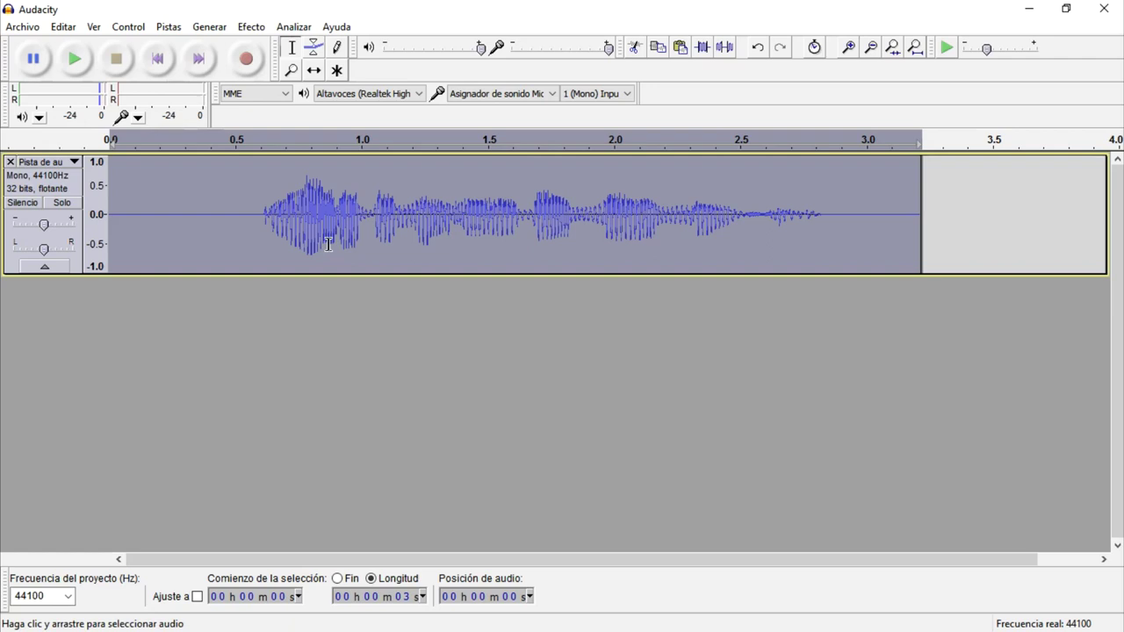
Duplicate the lowered voice track three times to get four identical tracks
key(ctrl+d)
key(ctrl+d)
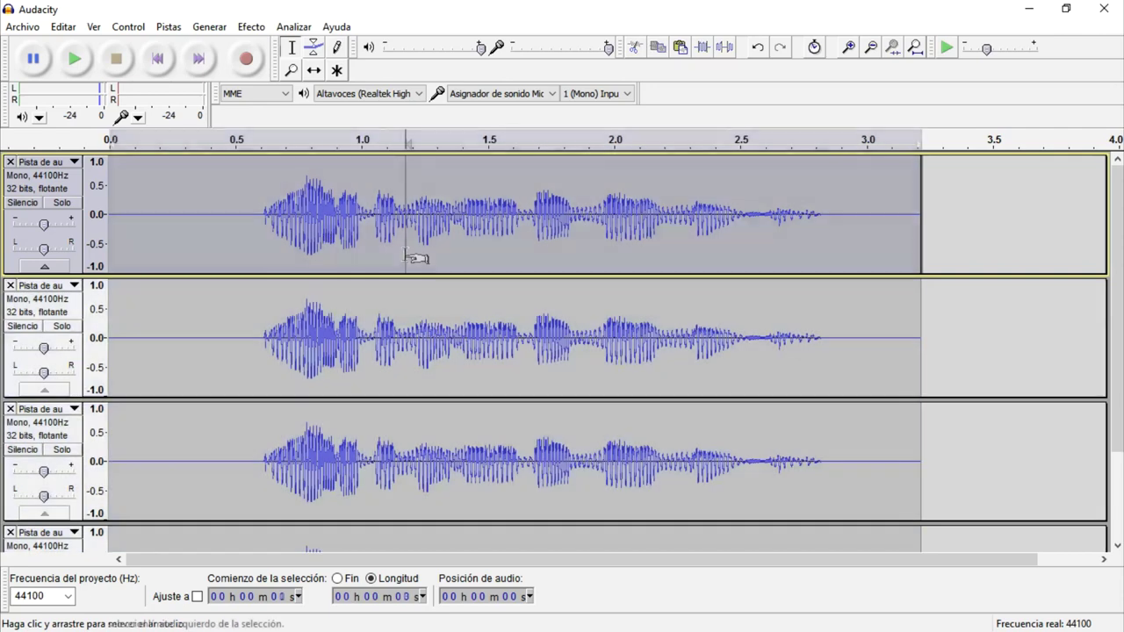
double_click(405, 254)
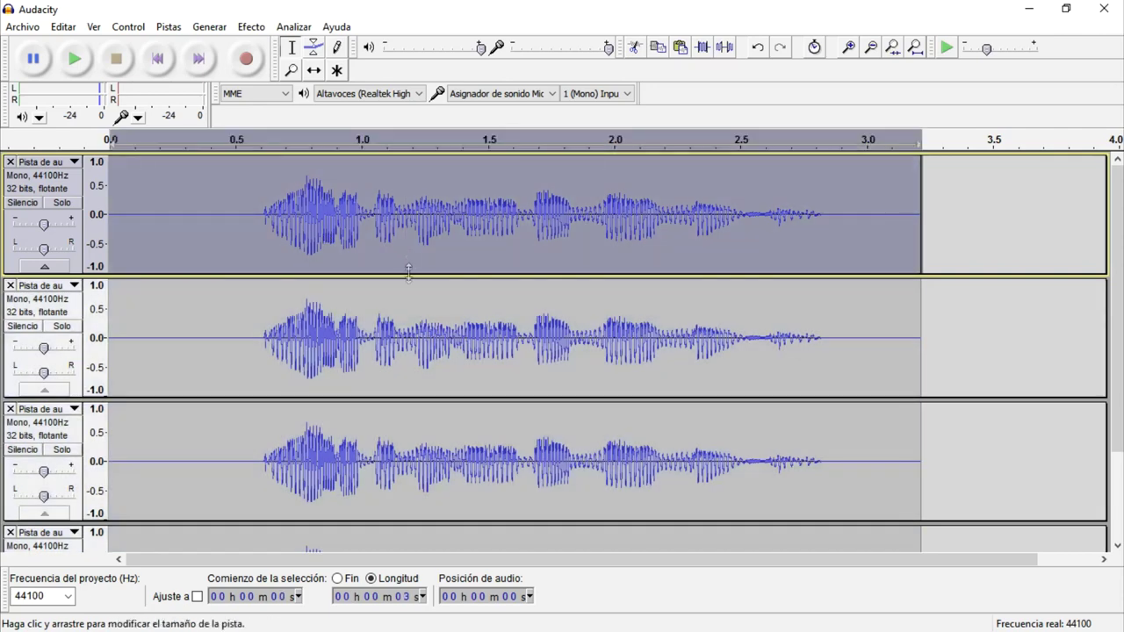
Raise the pitch of the entire second track by about 20 percent with Change Pitch (Cambiar tono)
double_click(404, 327)
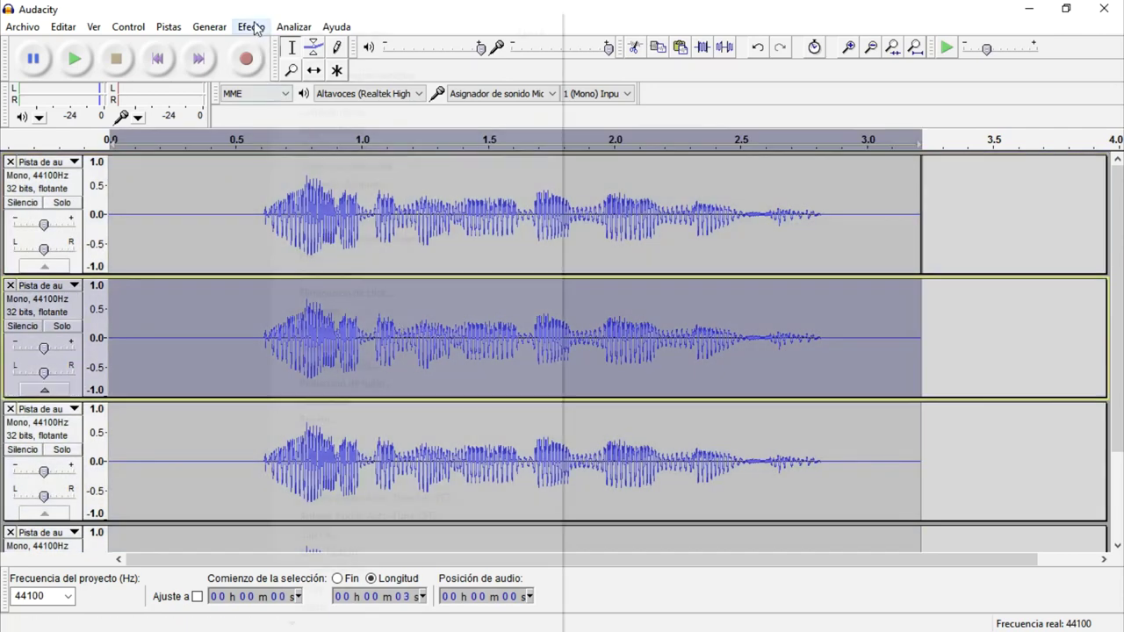
click(252, 26)
click(359, 131)
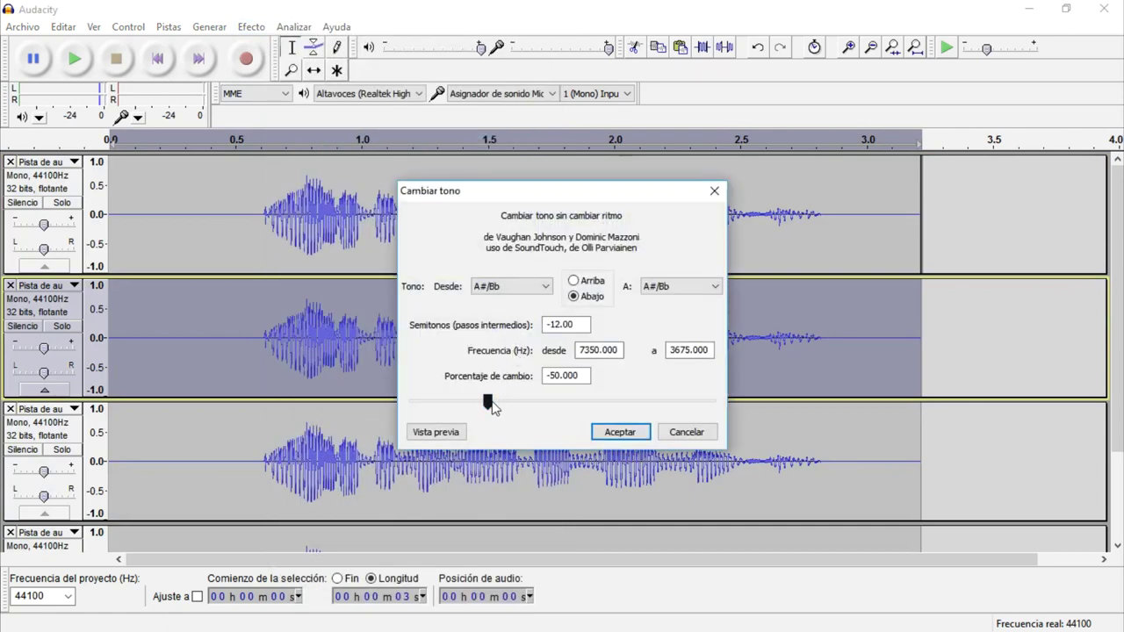
drag(490, 407, 577, 408)
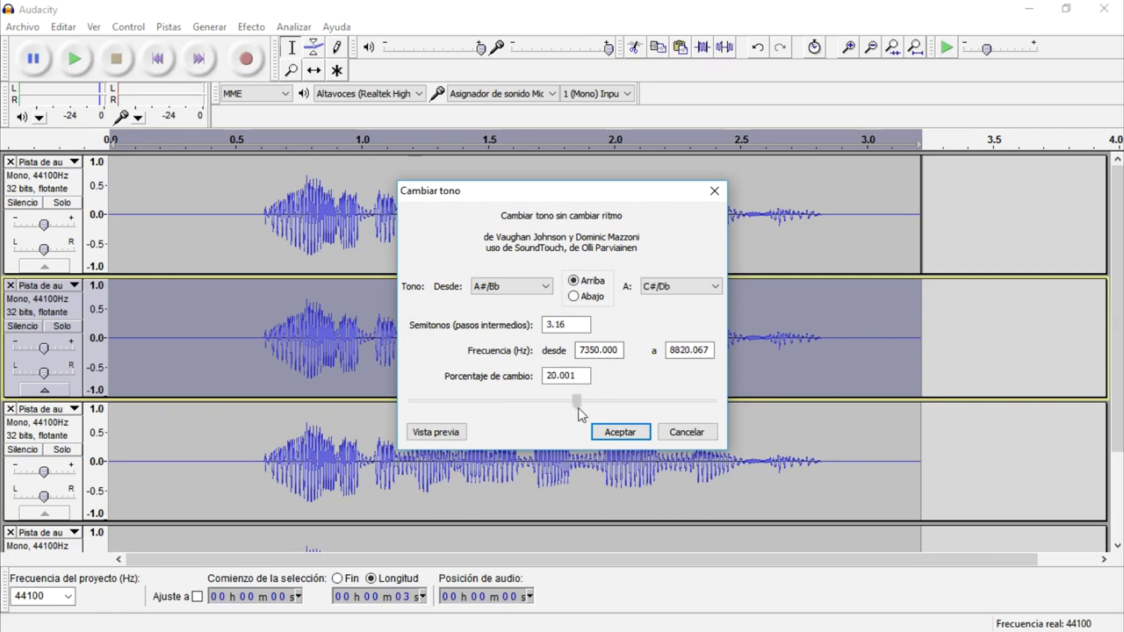
click(620, 431)
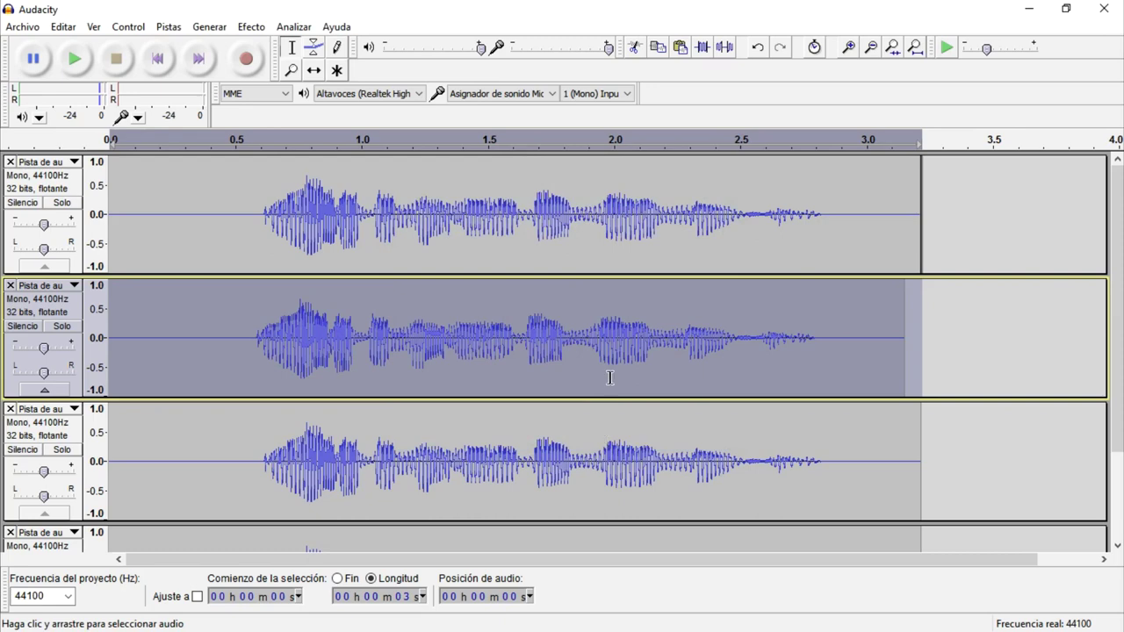
Lengthen the third track's ending by copying a short stretch of its closing silence and pasting it three times near the end
click(634, 467)
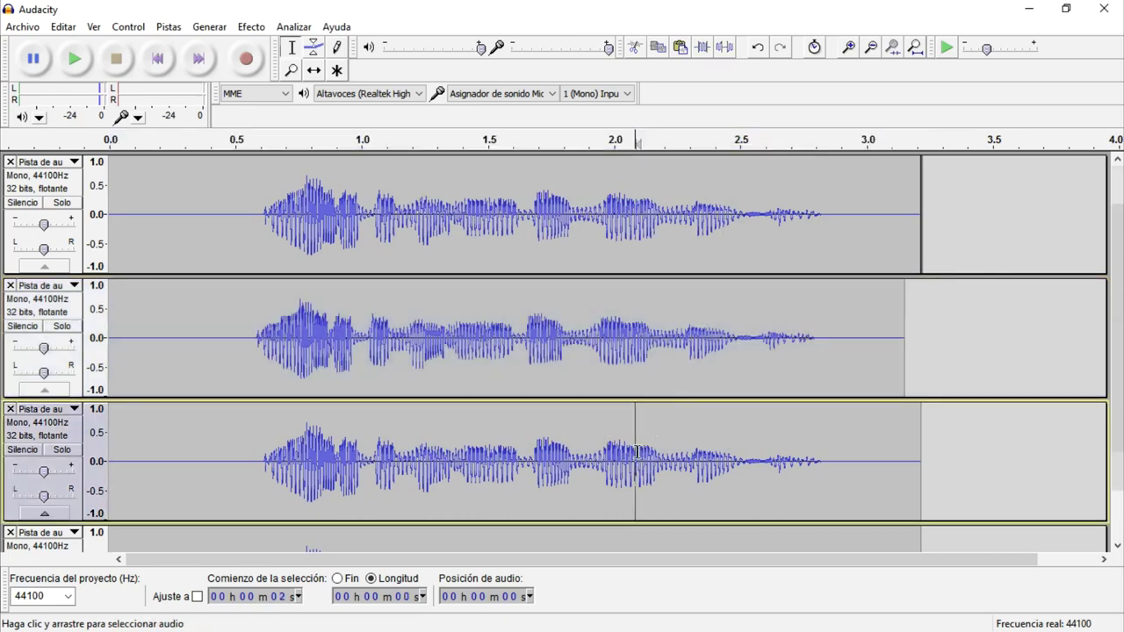
scroll(830, 376, down, 2)
drag(916, 365, 857, 373)
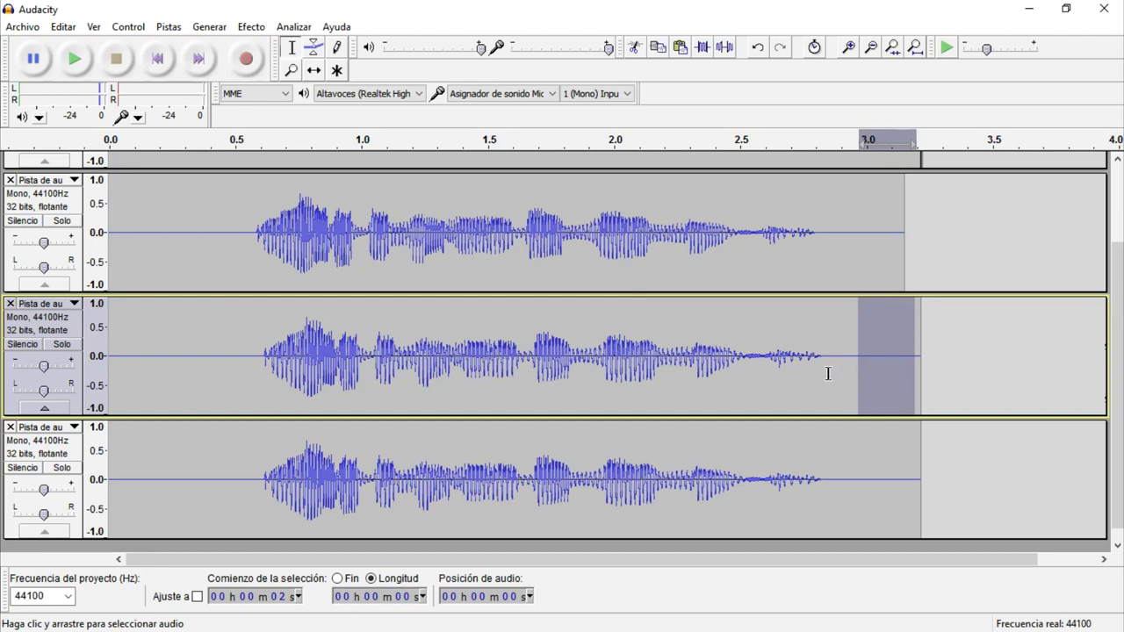
click(864, 360)
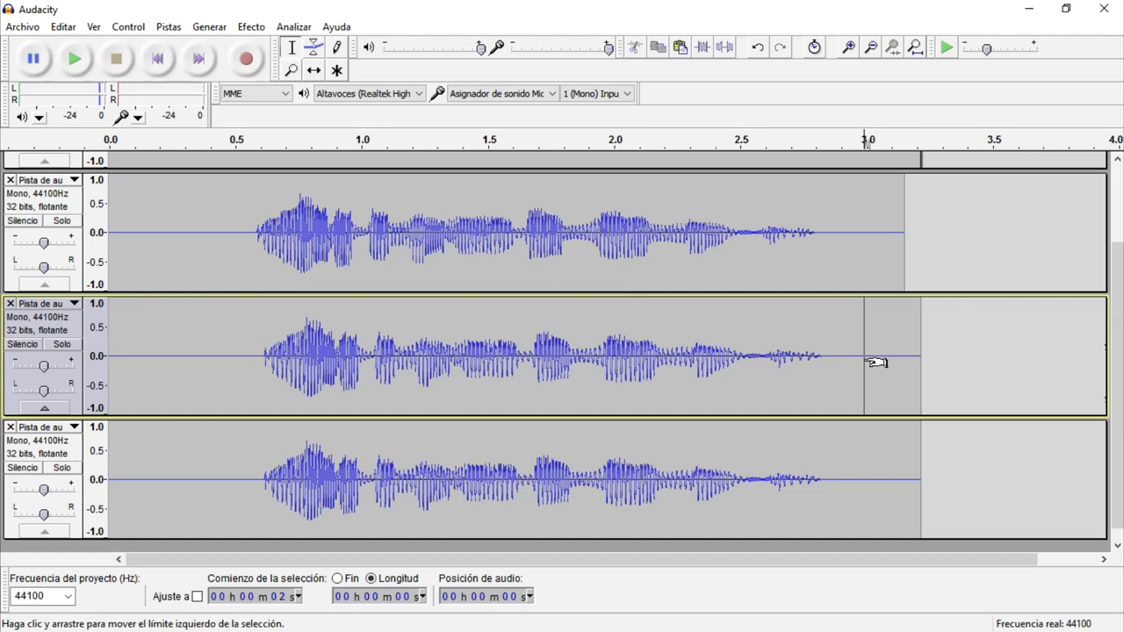
key(ctrl+v)
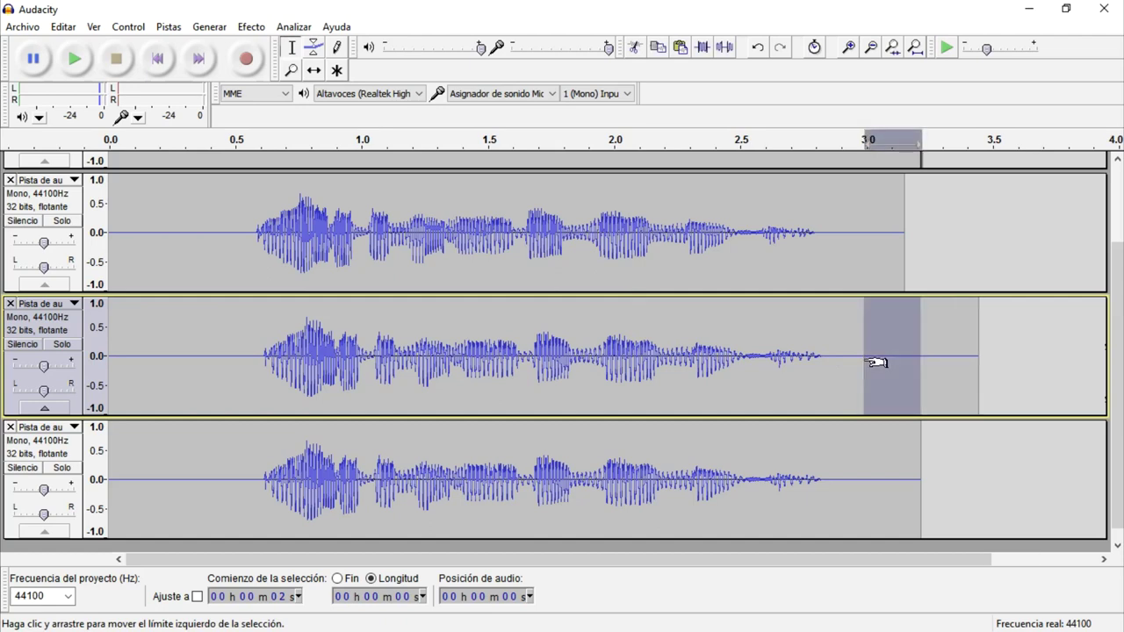
click(966, 344)
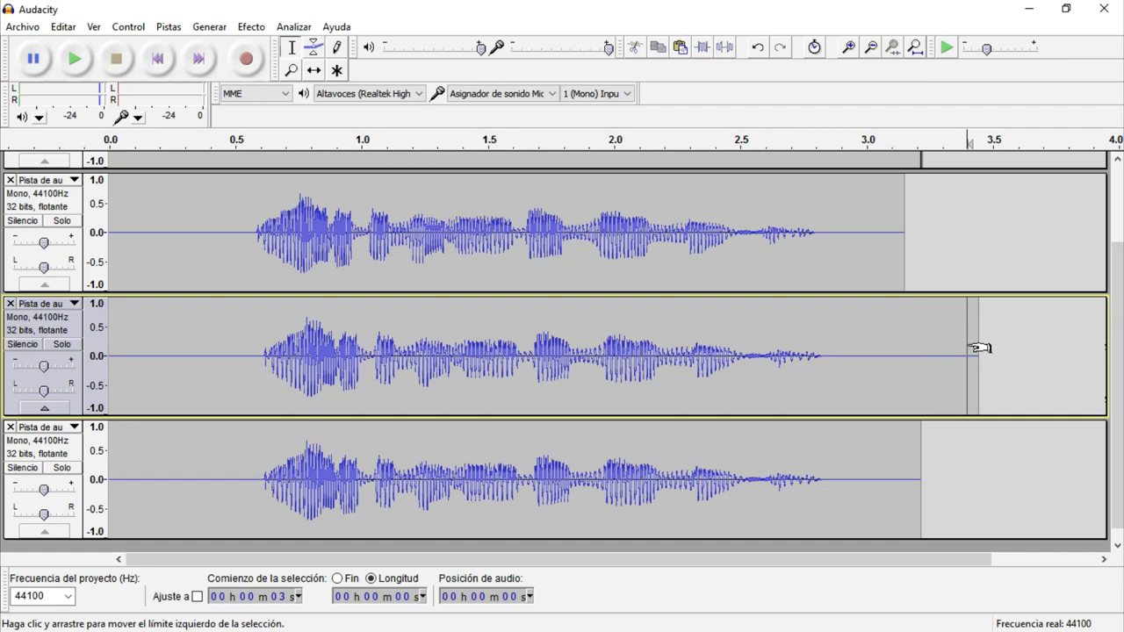
key(ctrl+v)
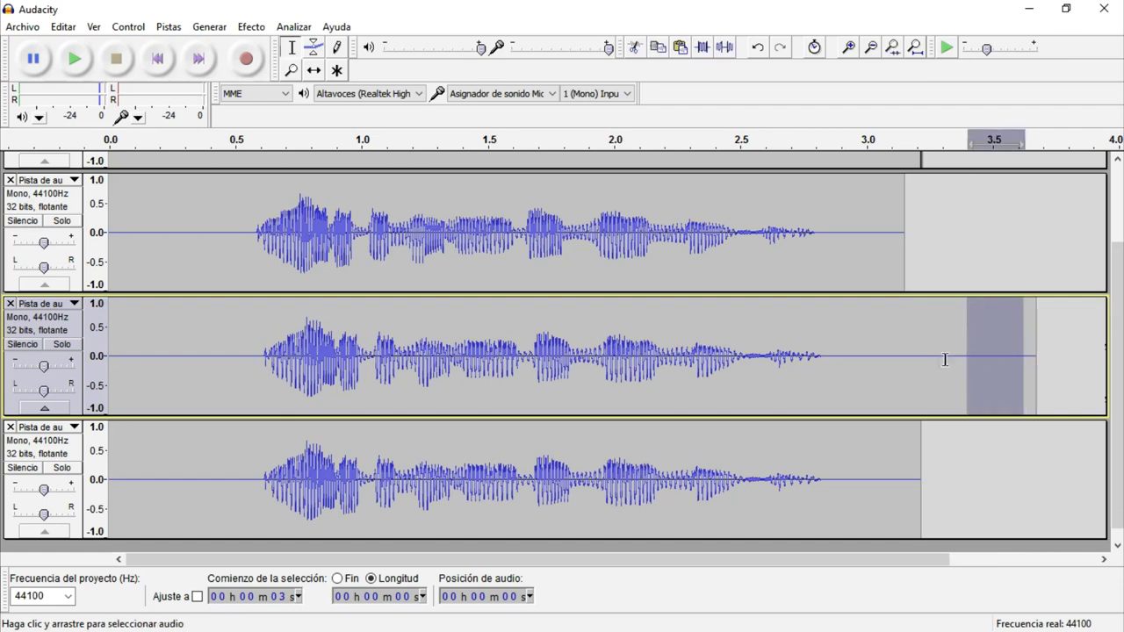
click(933, 366)
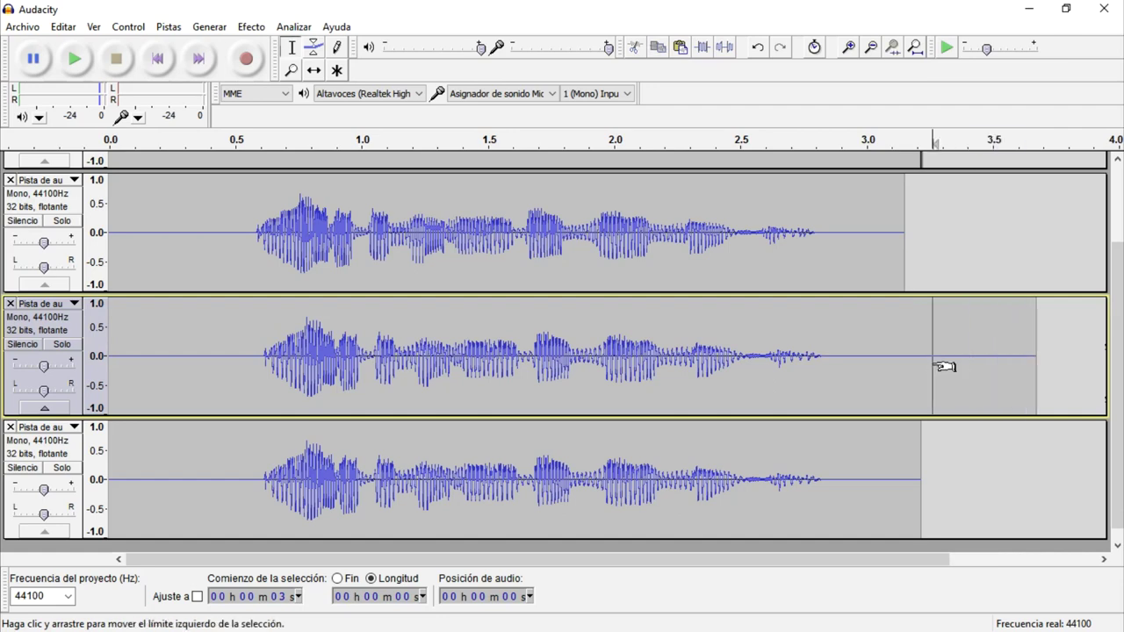
key(ctrl+v)
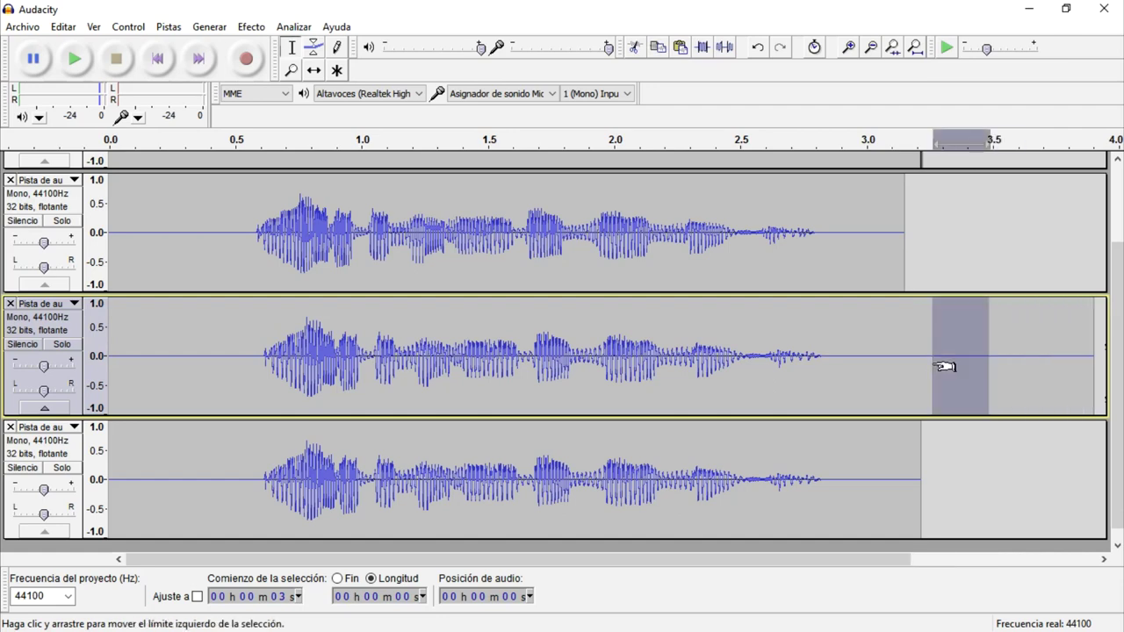
Apply GVerb to the entire third track with a 20.0 m room size and 5.1531 s reverb time
double_click(460, 346)
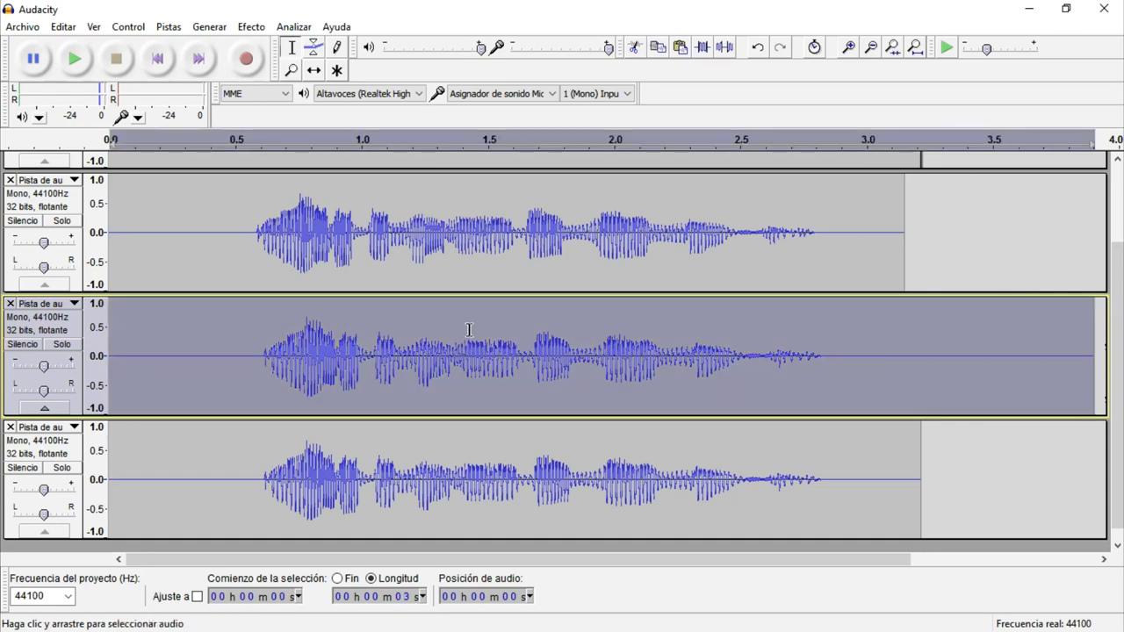
click(251, 26)
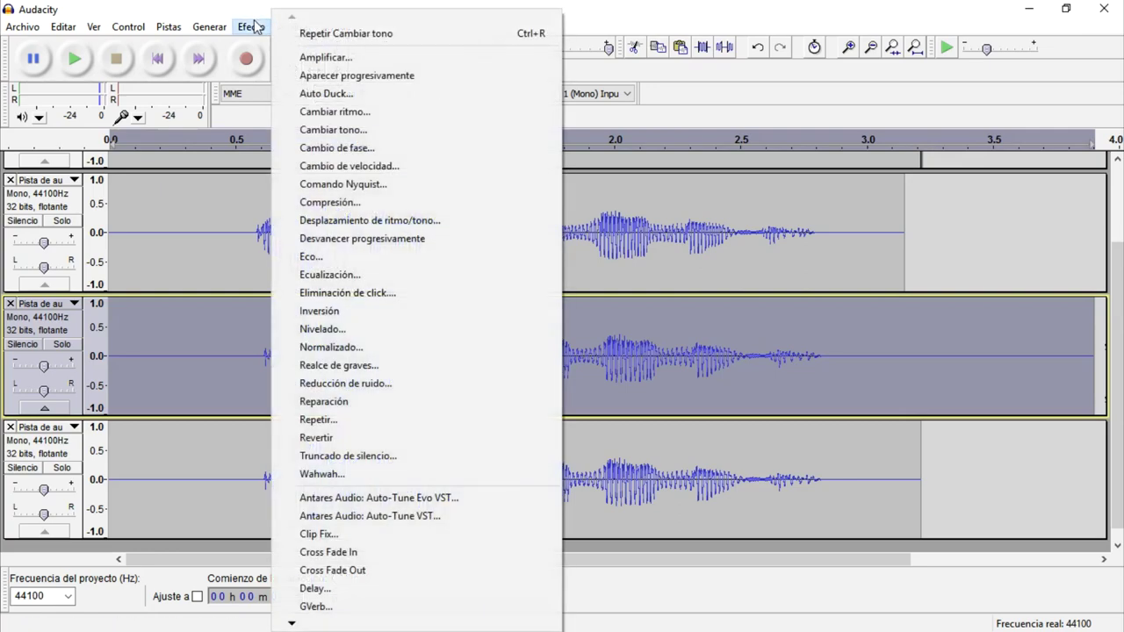
click(366, 607)
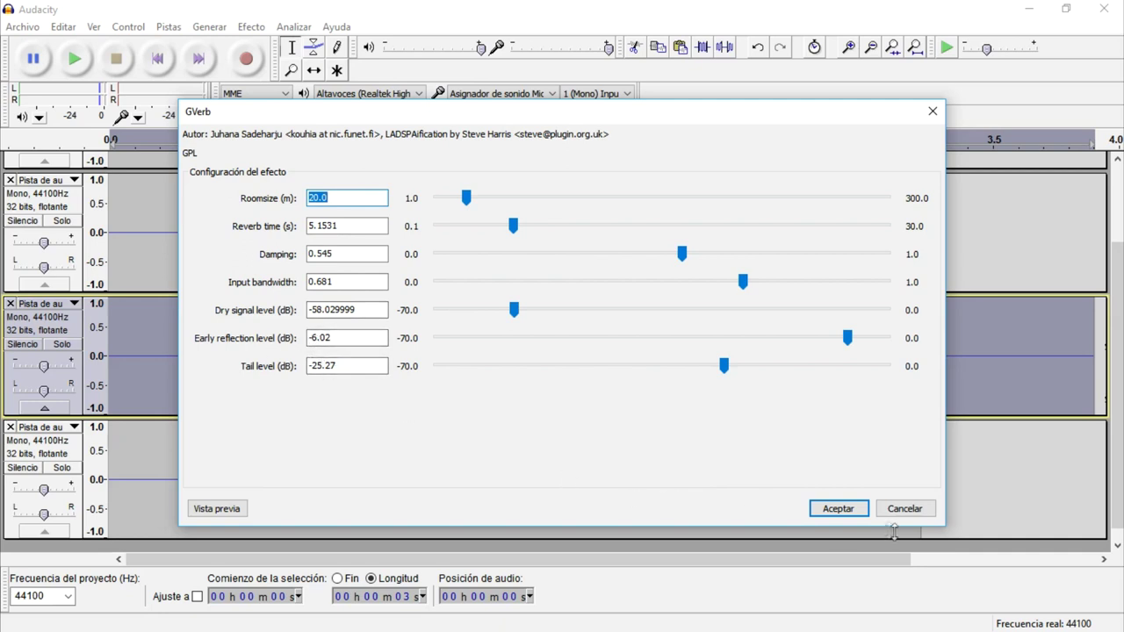
click(839, 510)
Apply a regular Delay to the entire fourth track with 6.0 dB decay, 0.50 s delay time, 0.00 pitch change and 5 echoes
scroll(868, 460, down, 1)
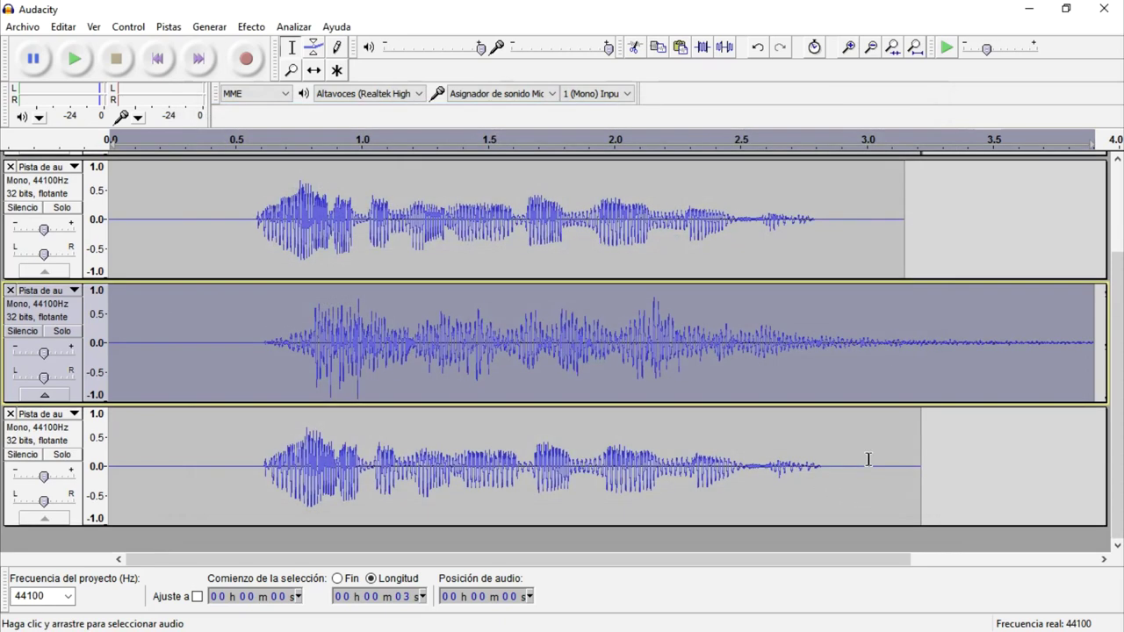
double_click(470, 474)
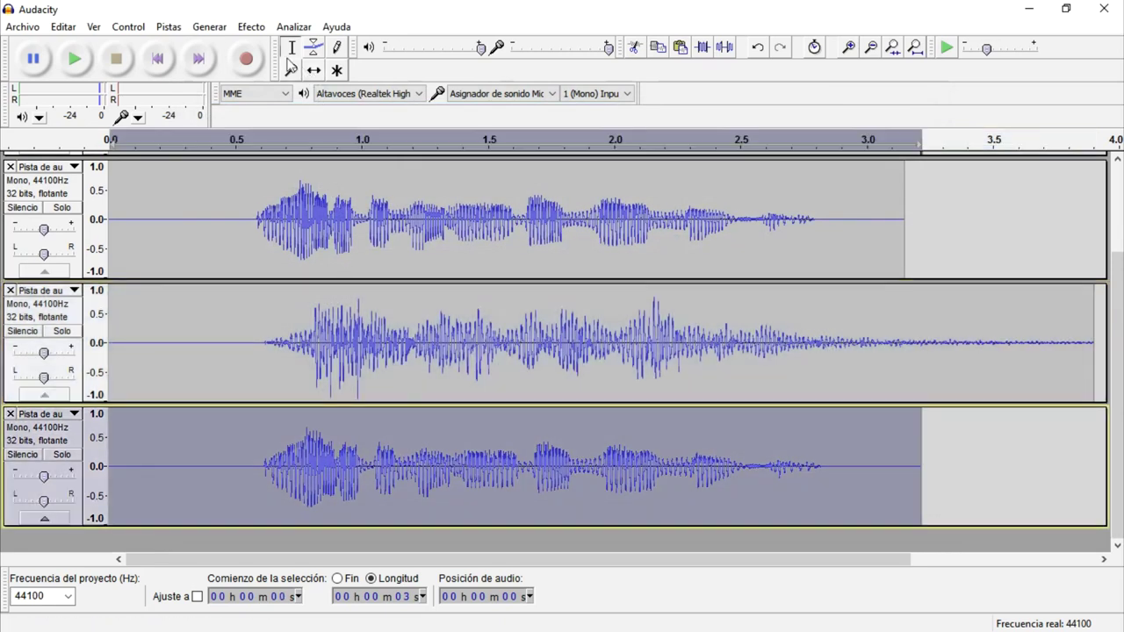
click(251, 27)
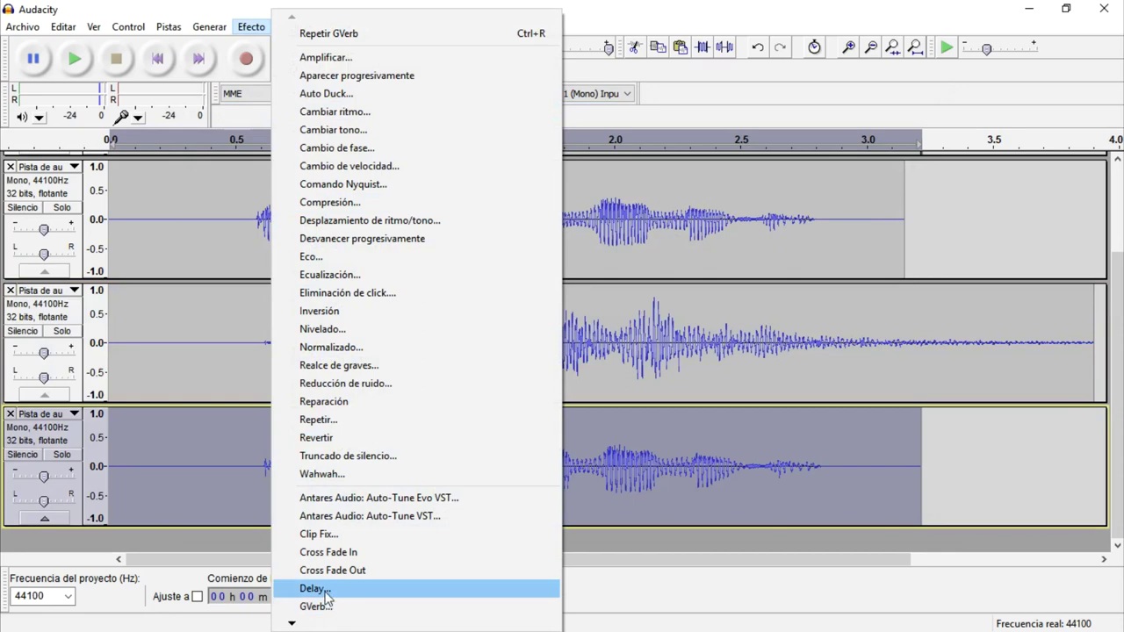
click(316, 589)
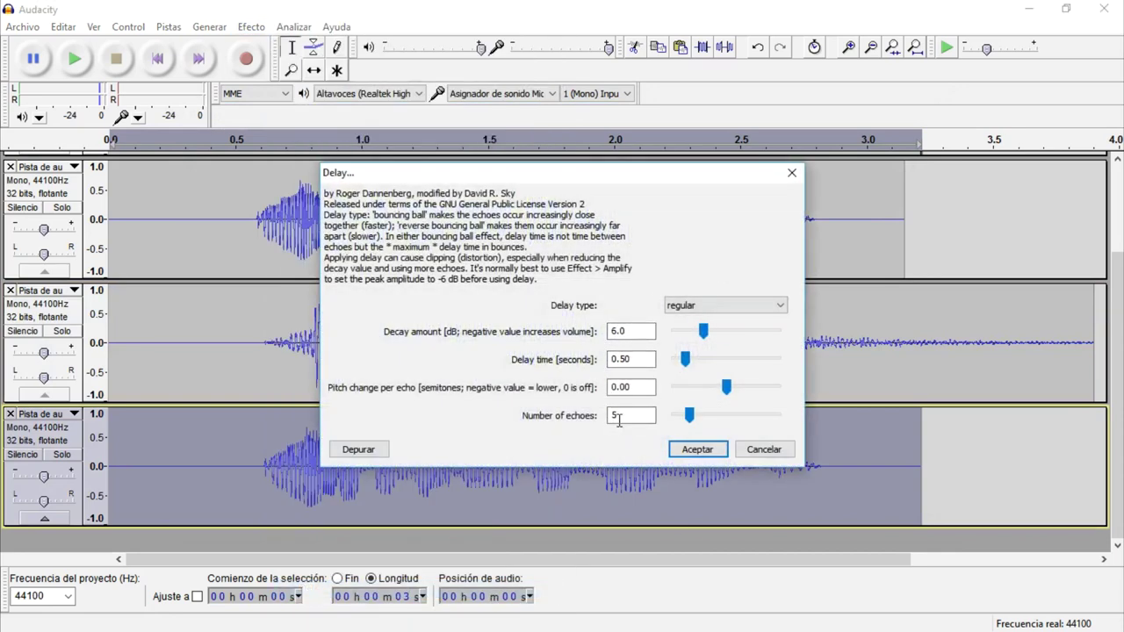
click(619, 387)
click(711, 452)
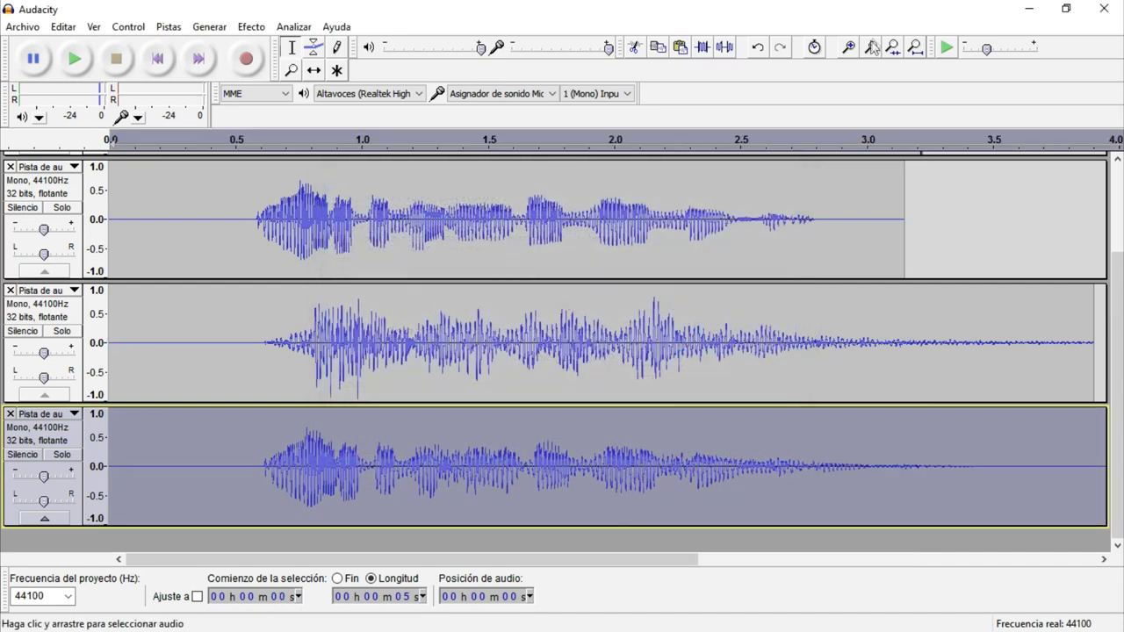
Solo the first track and play it back on its own
click(892, 47)
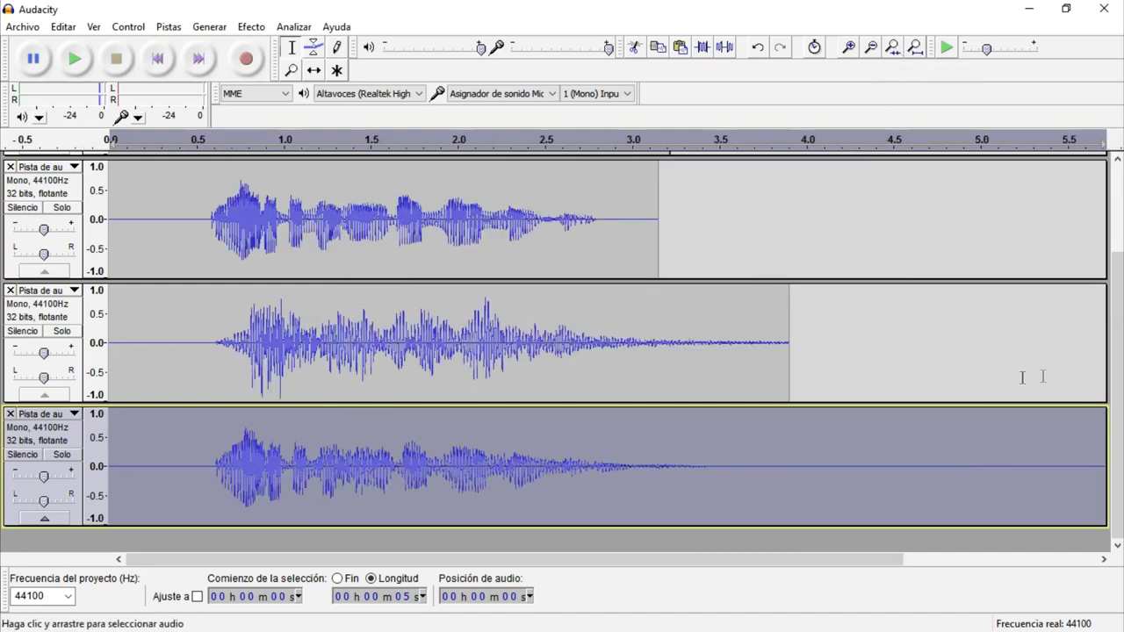
scroll(562, 351, up, 3)
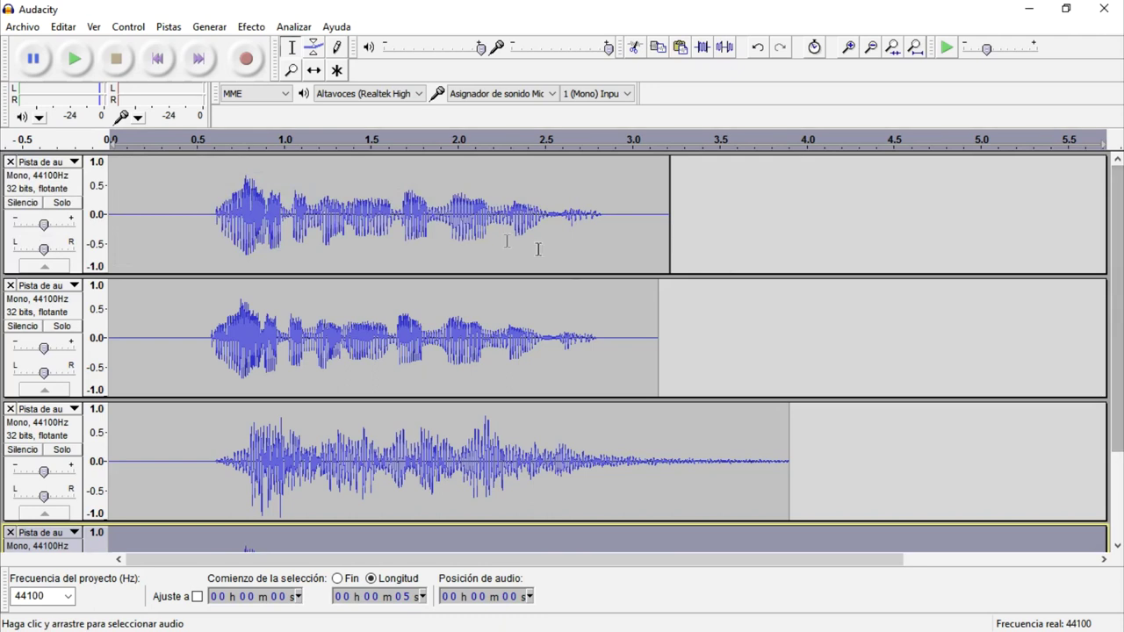
click(400, 235)
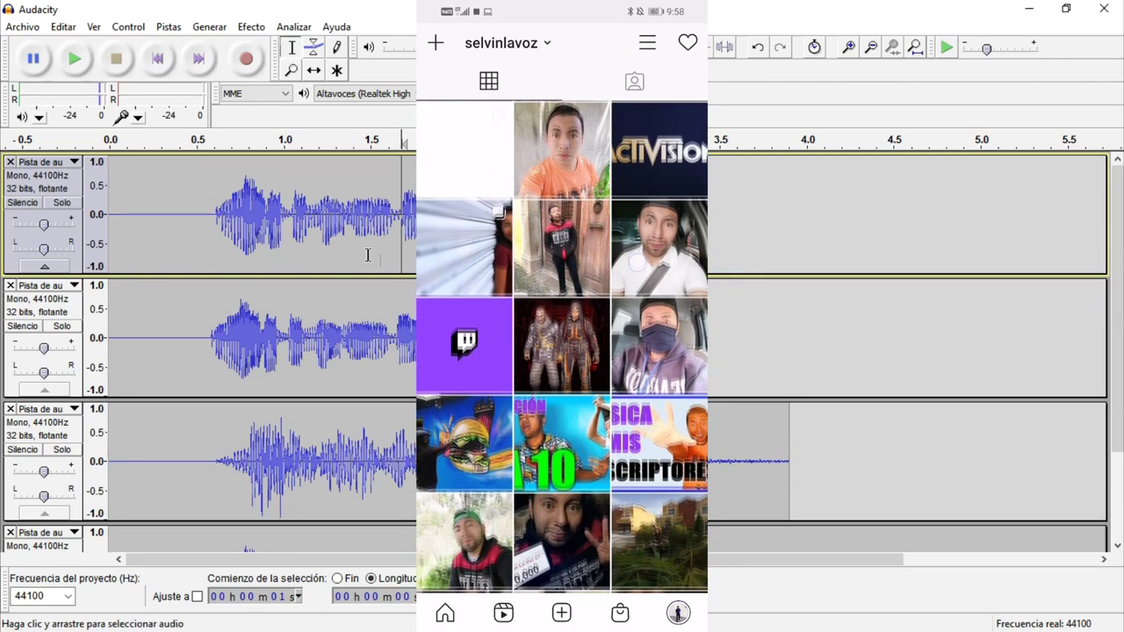
click(62, 202)
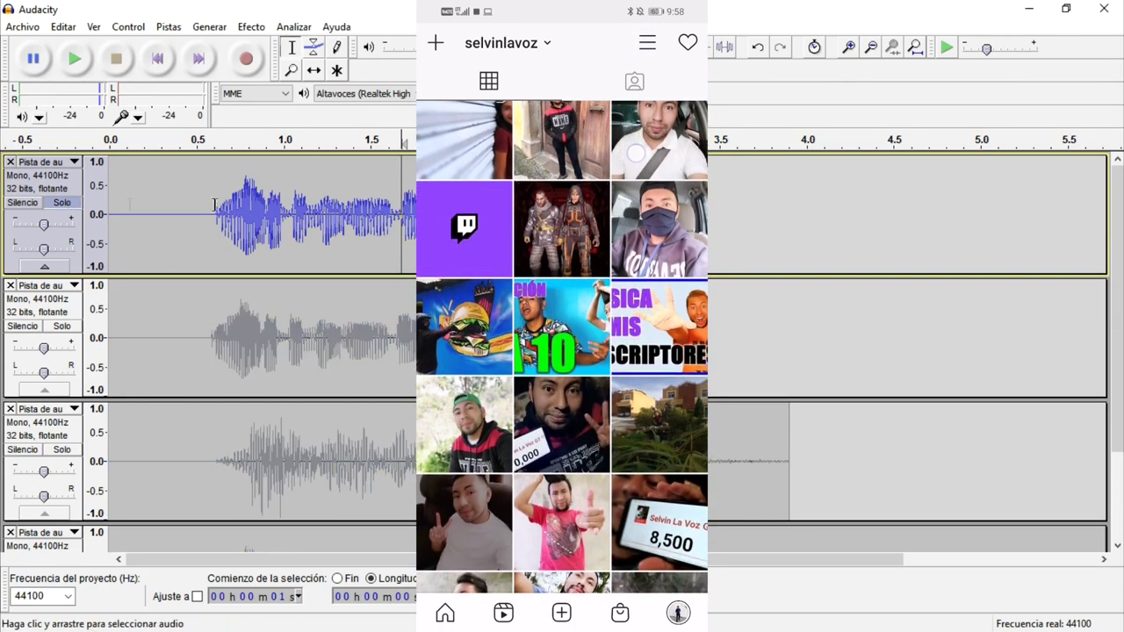
click(72, 60)
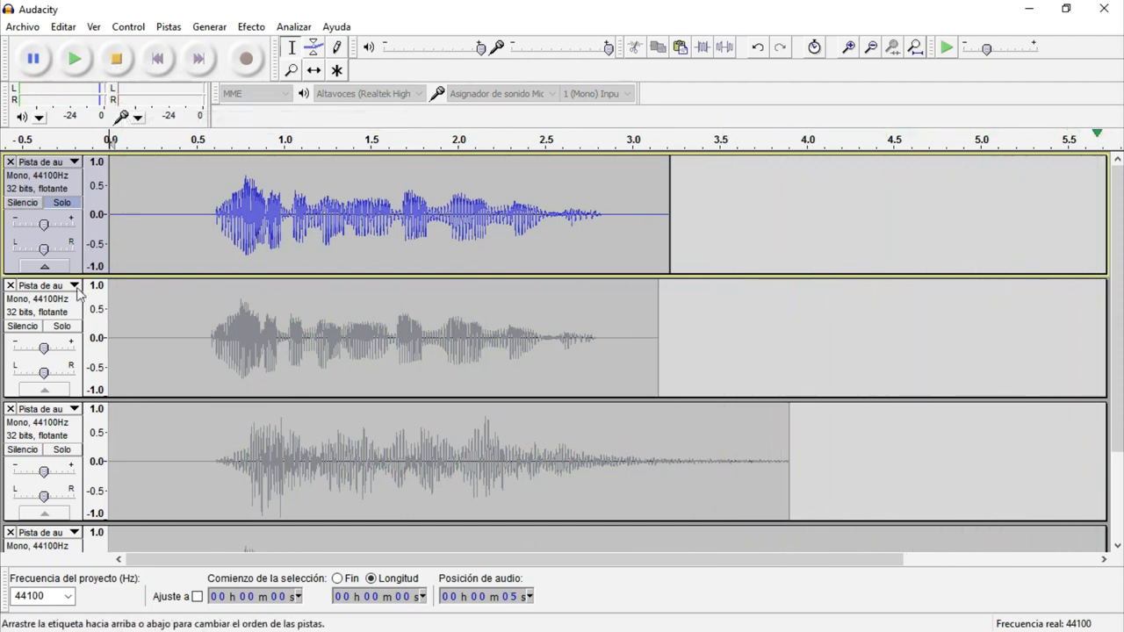
Solo the second track alongside the first and play the two together
click(61, 327)
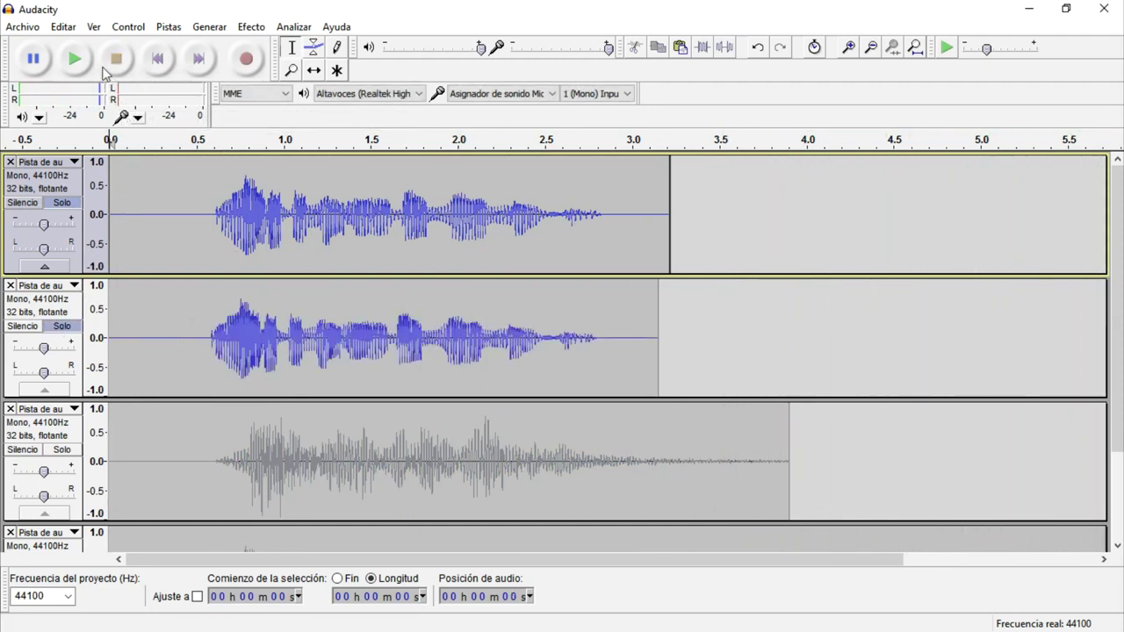
click(75, 60)
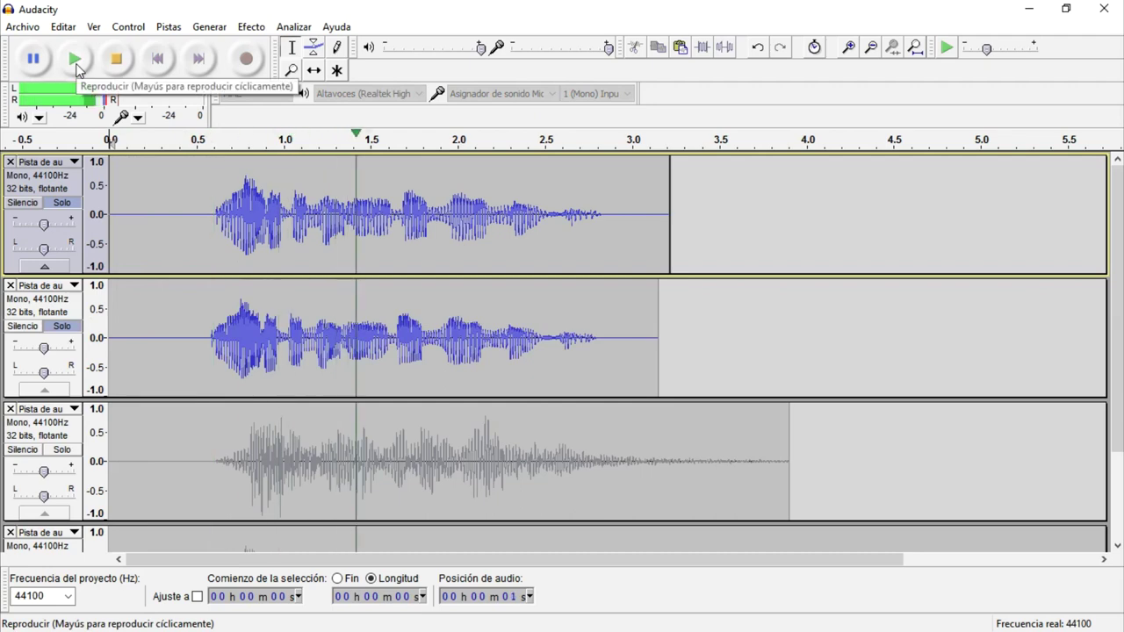
click(115, 60)
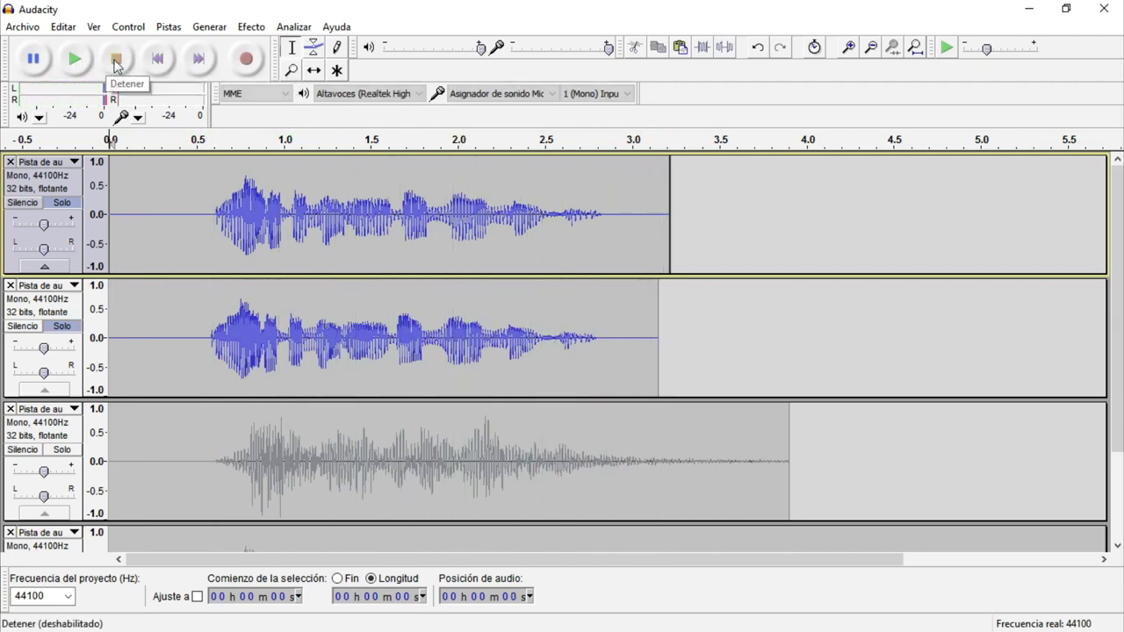
Solo the third track instead of the second and play it together with the first
scroll(96, 252, down, 3)
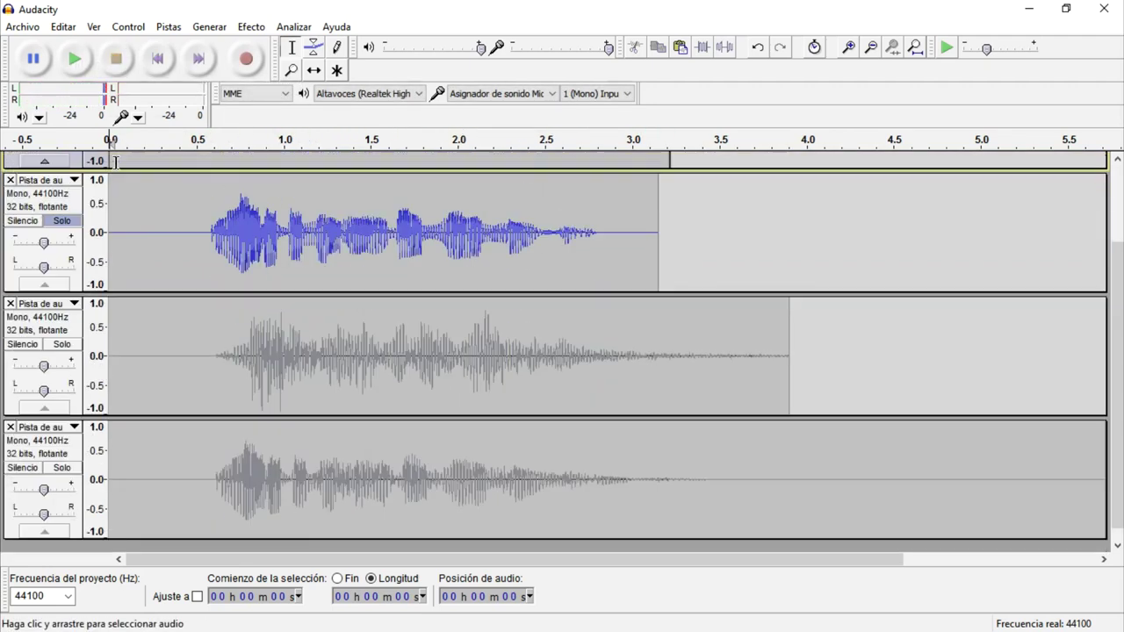
click(64, 221)
click(61, 344)
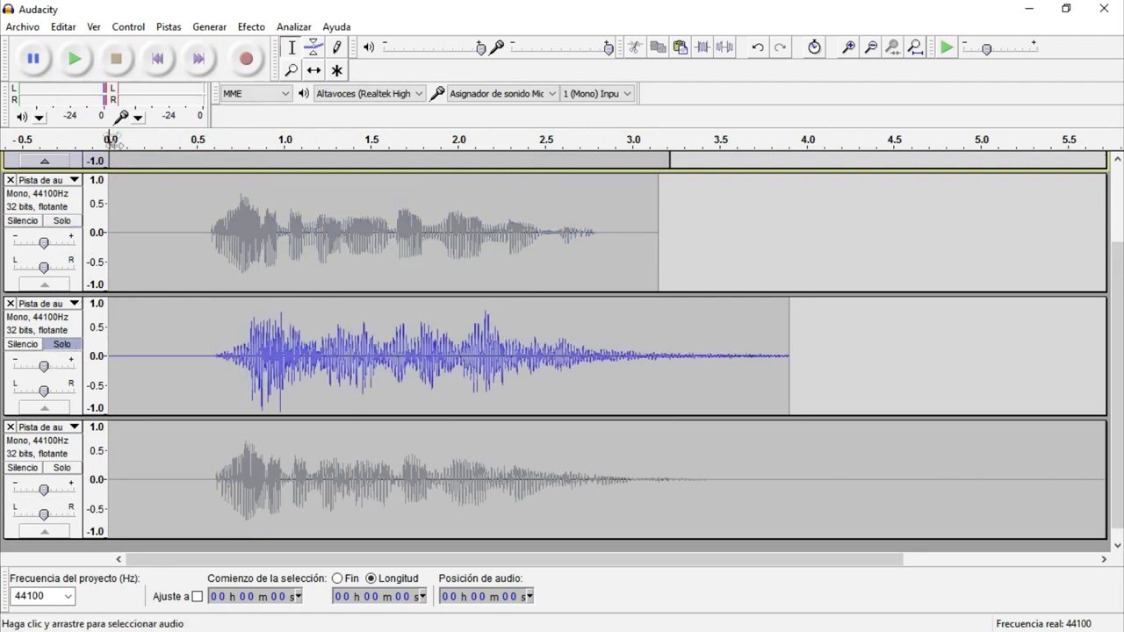
click(78, 60)
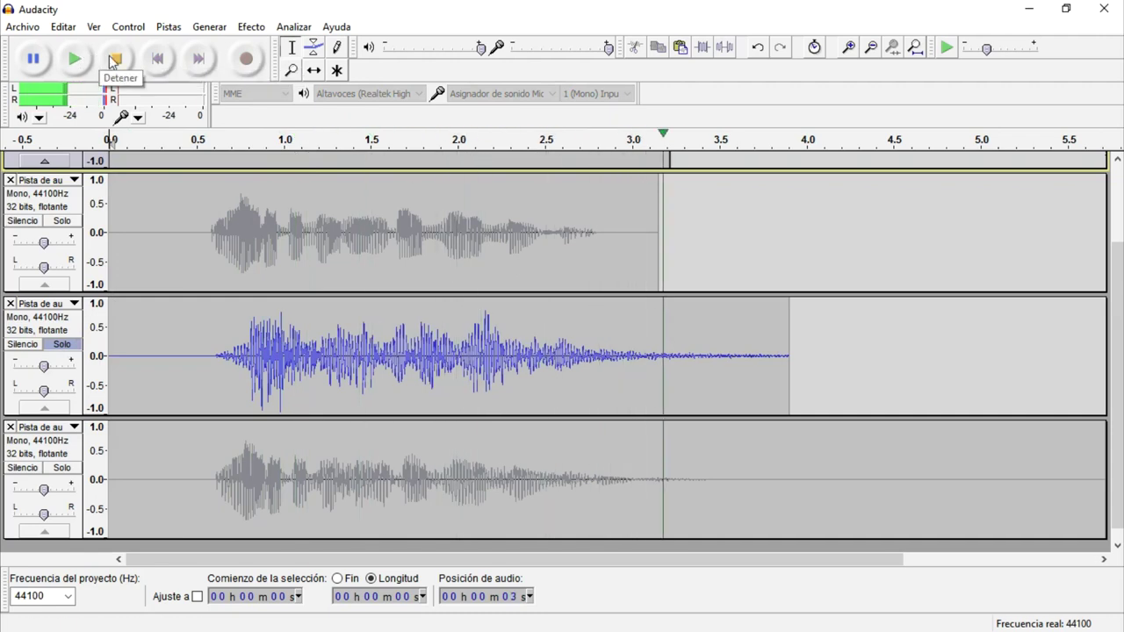
click(115, 59)
Switch the solo from the third track to the fourth, keeping the first track soloed
click(61, 344)
scroll(74, 405, down, 1)
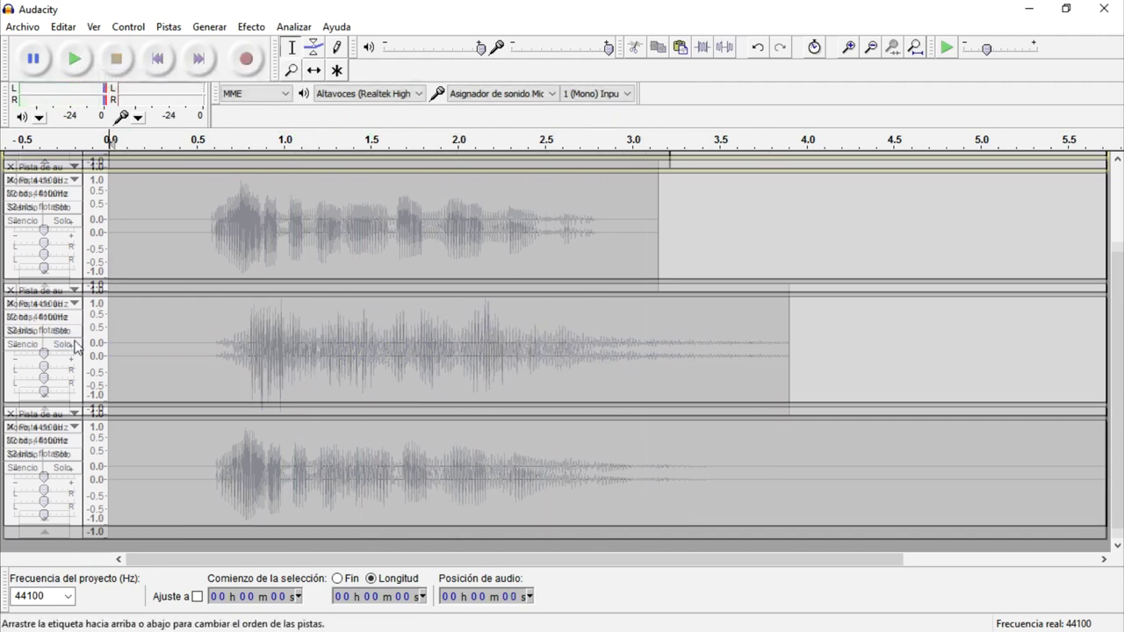
click(66, 456)
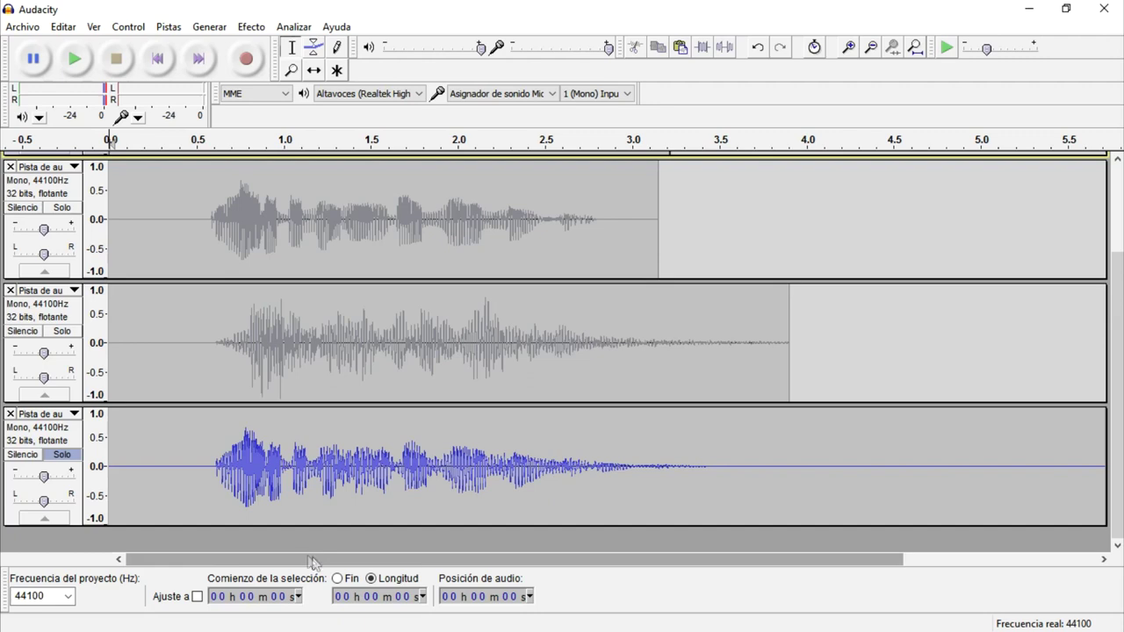
Compare where the voice begins in all four tracks, placing the cursor near the start of each waveform
scroll(427, 534, up, 2)
scroll(417, 538, up, 2)
scroll(417, 538, up, 1)
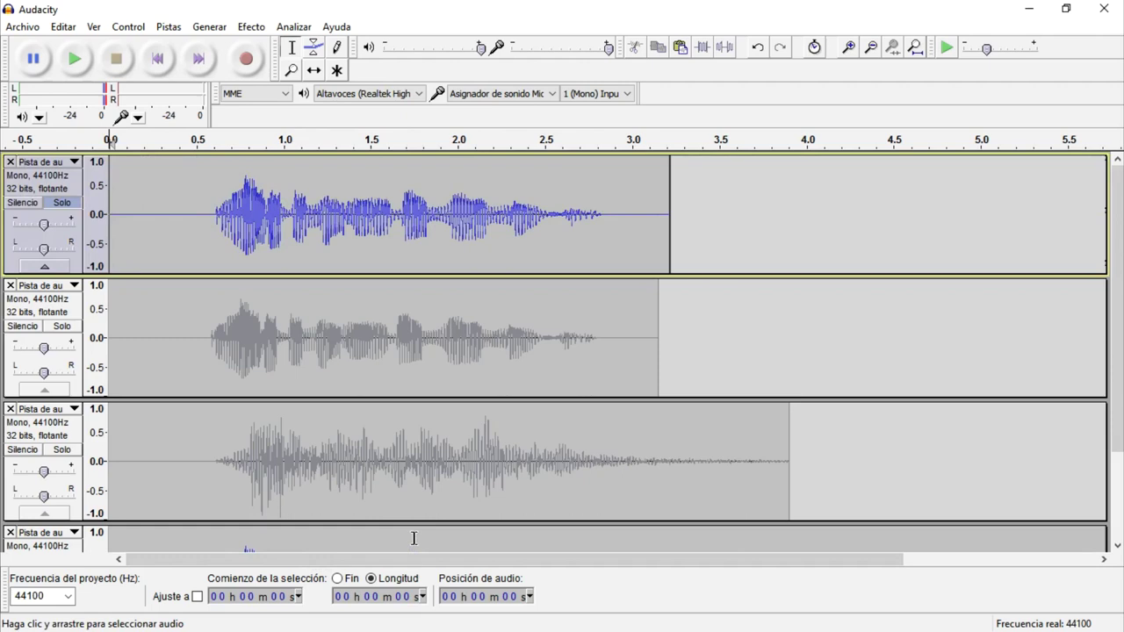
click(214, 208)
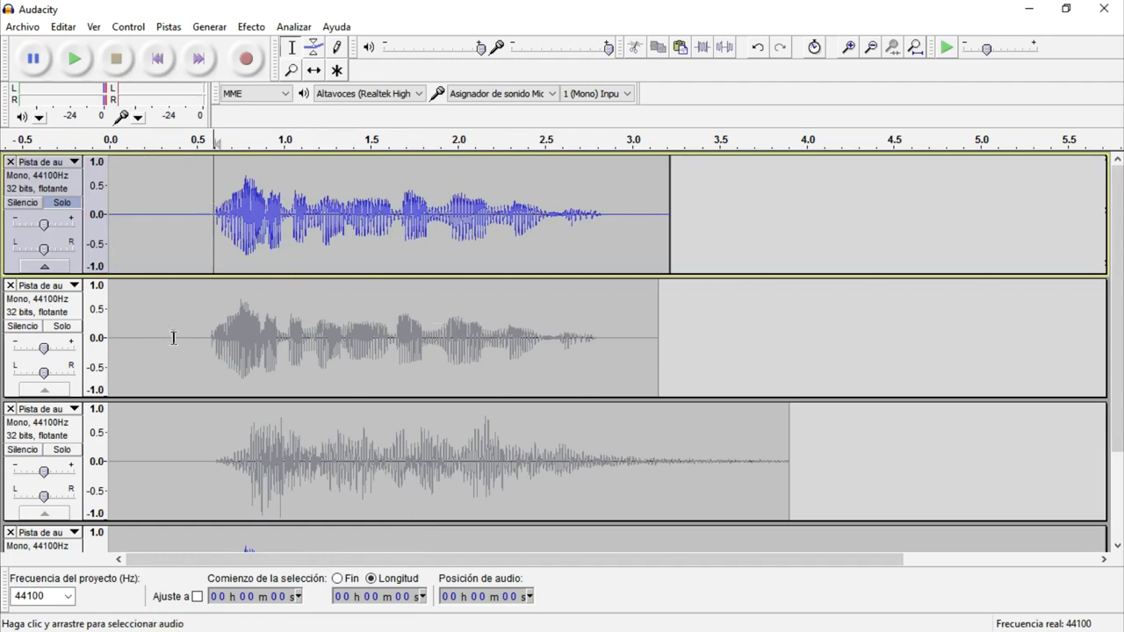
click(202, 343)
scroll(262, 370, down, 2)
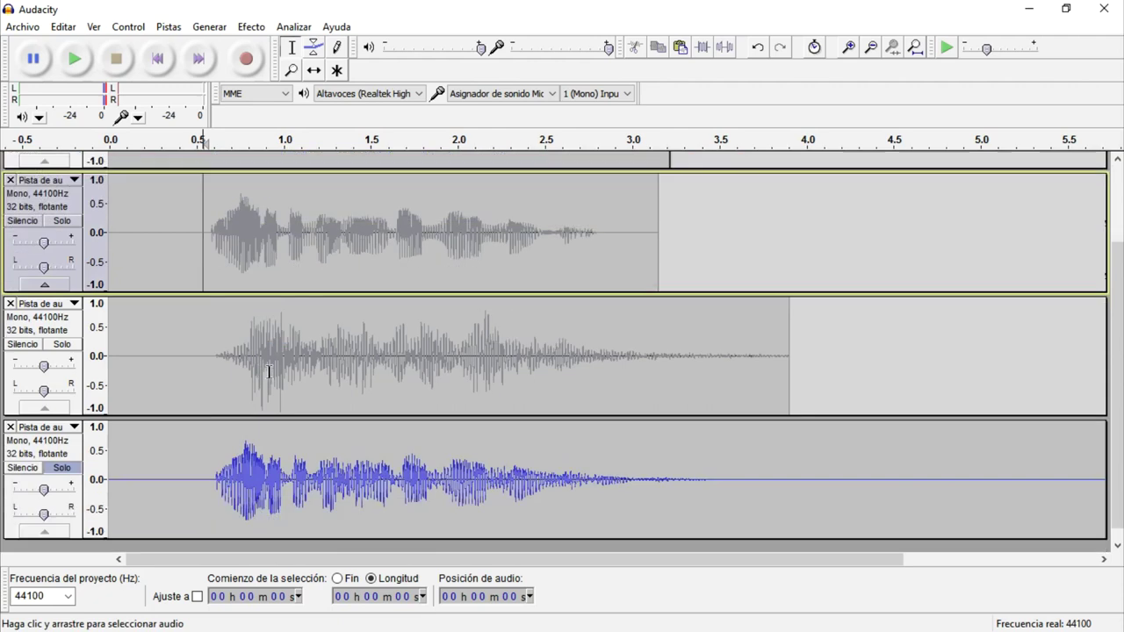
click(226, 361)
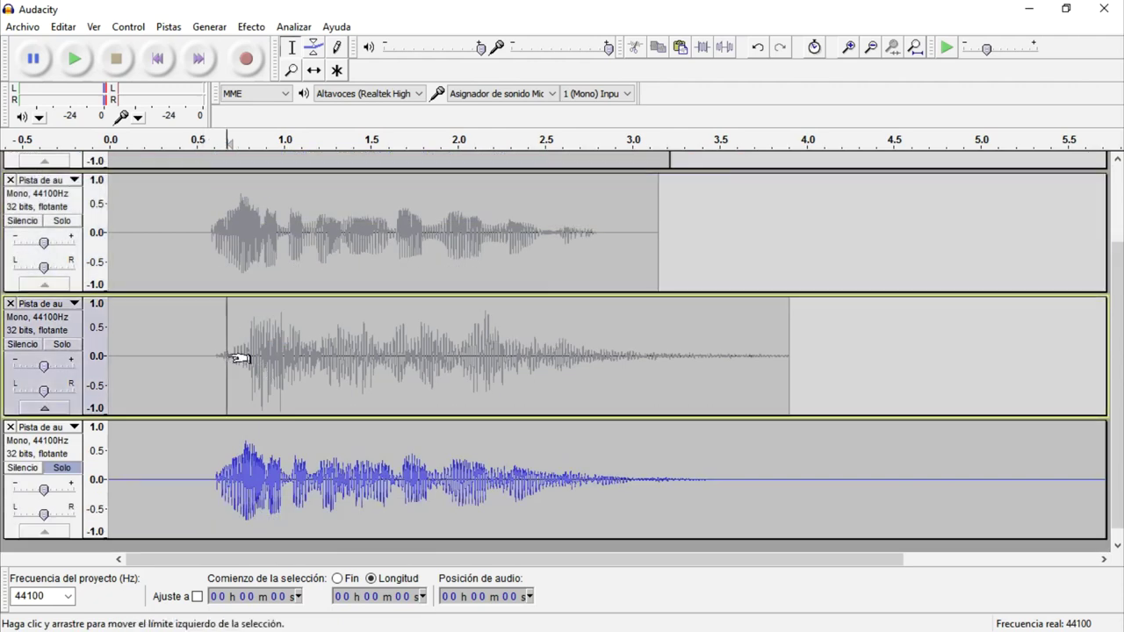
click(231, 457)
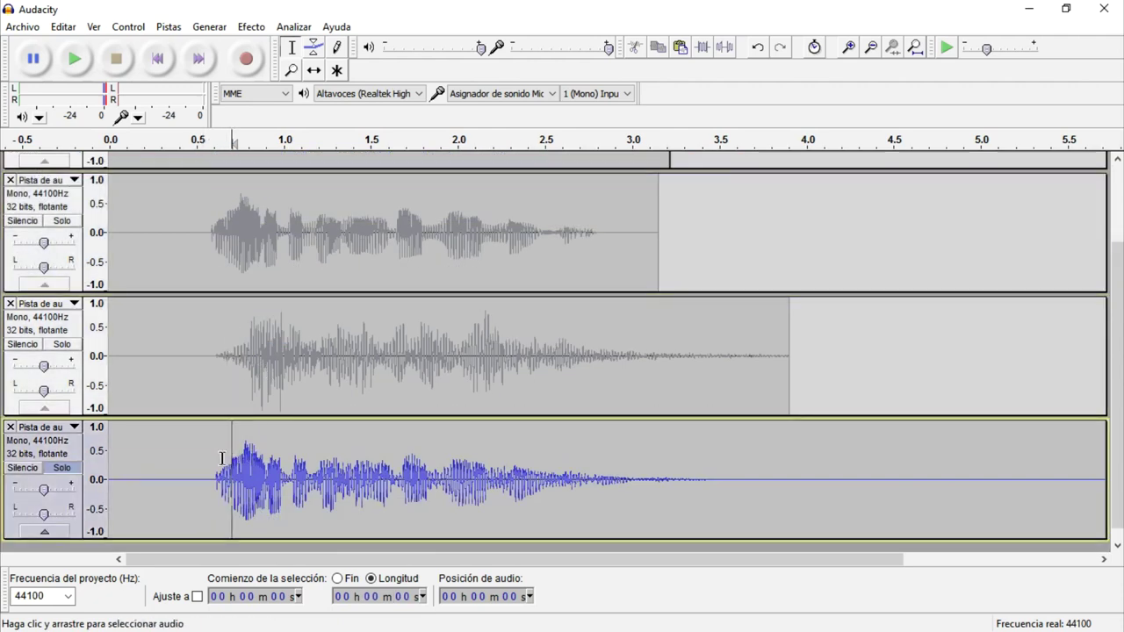
Play the soloed first and fourth tracks together from just before the voice, at about 0.4 s
click(178, 490)
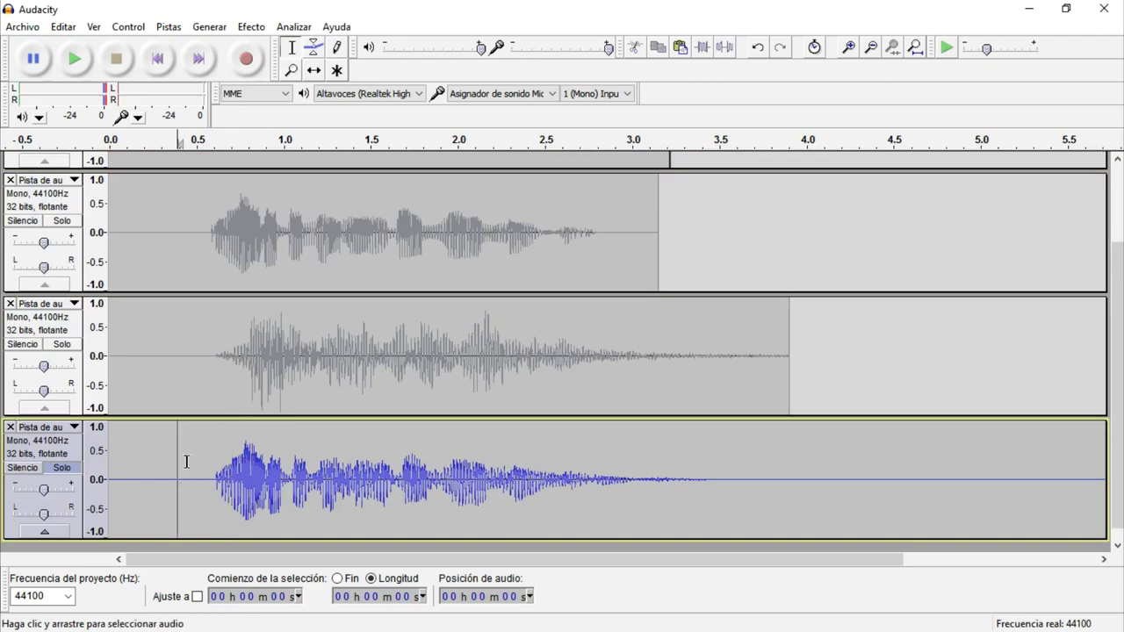
click(76, 62)
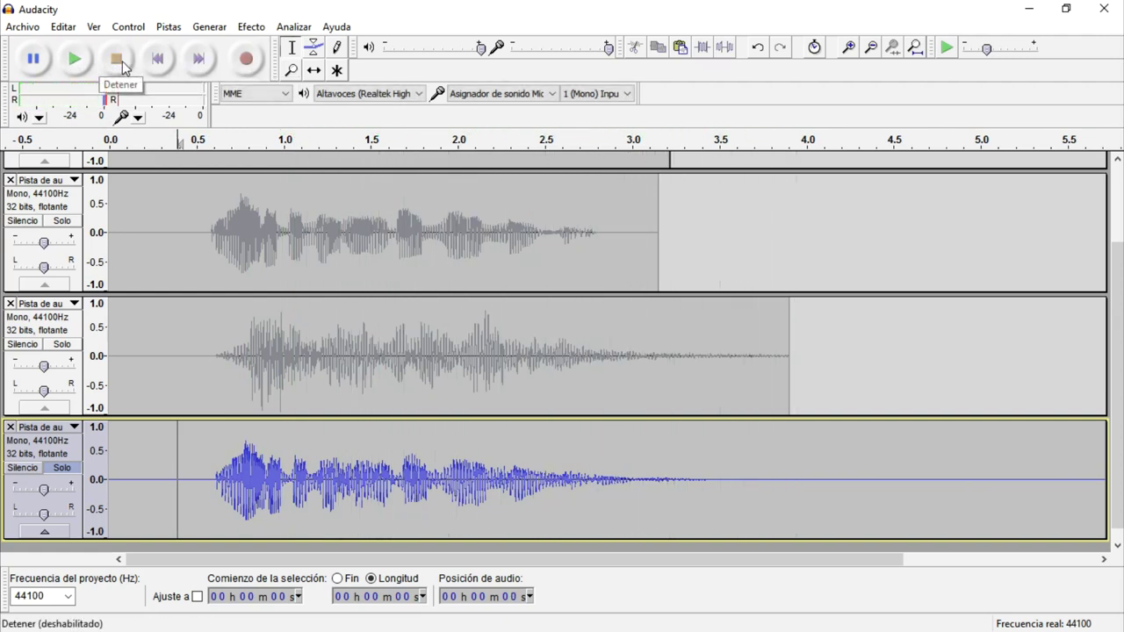
scroll(503, 304, down, 1)
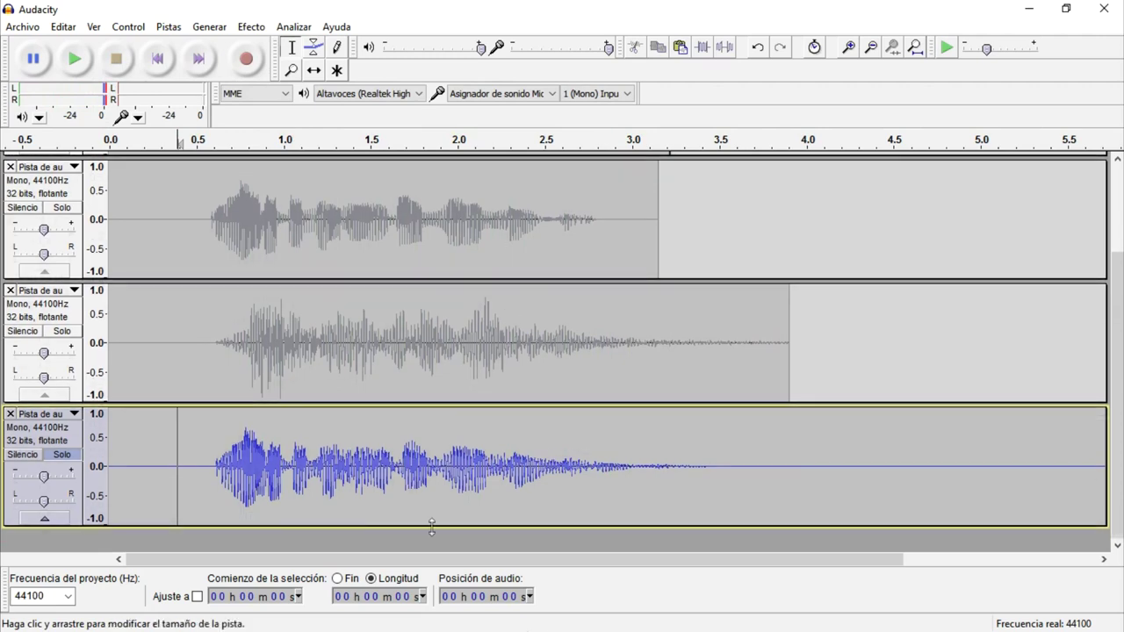
Switch to the browser and view the YouTube channels in the open tabs, working backwards from the last to the third
click(1030, 11)
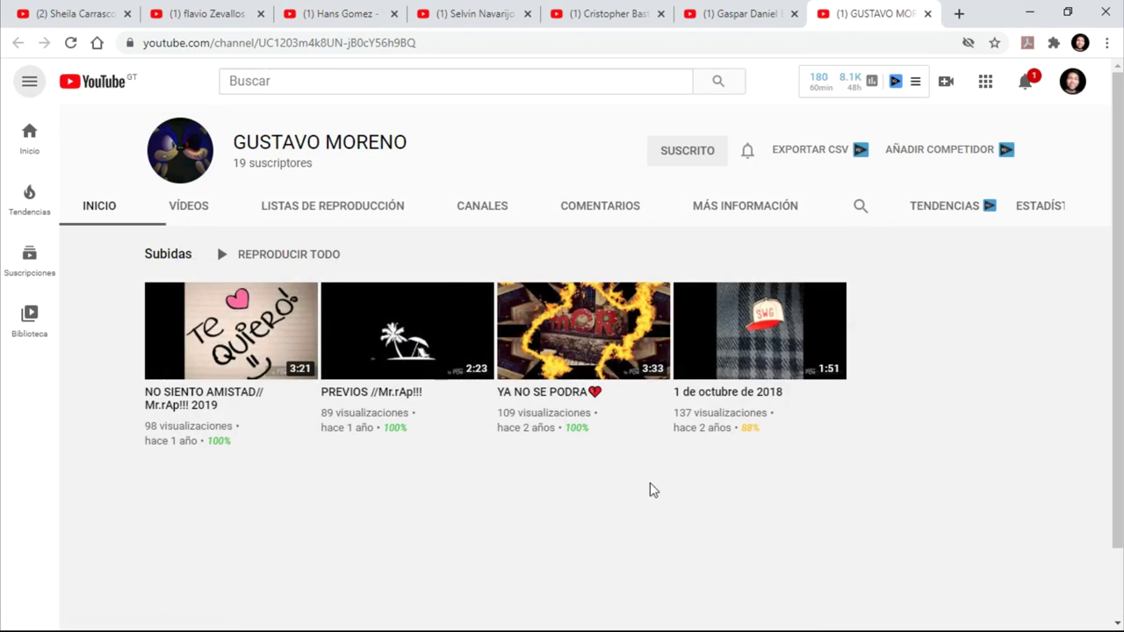
click(736, 12)
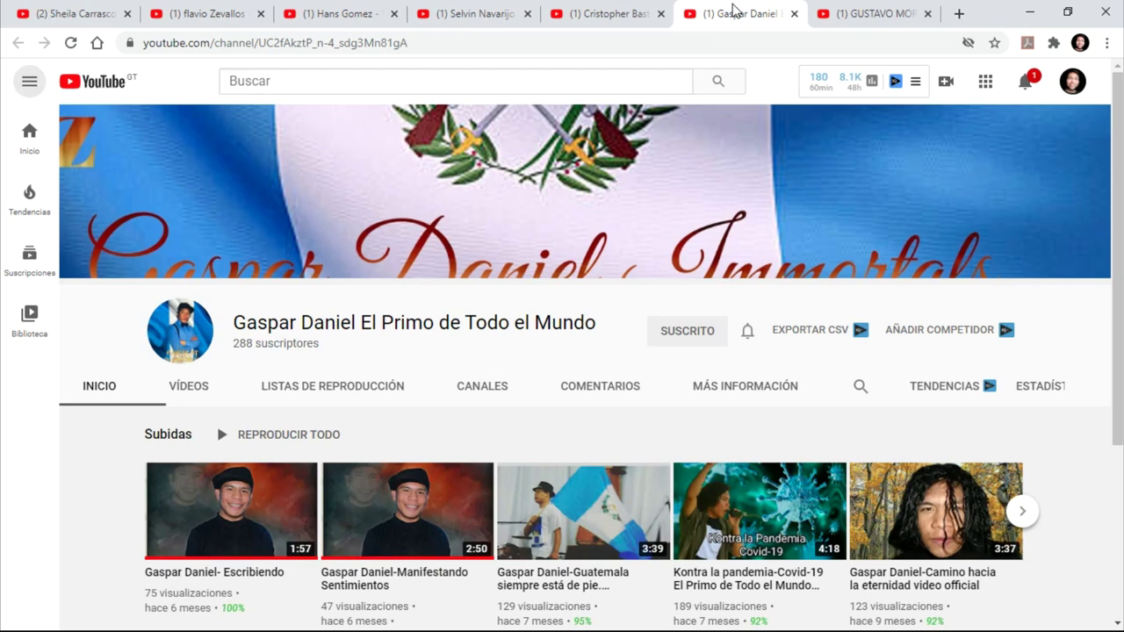
click(602, 7)
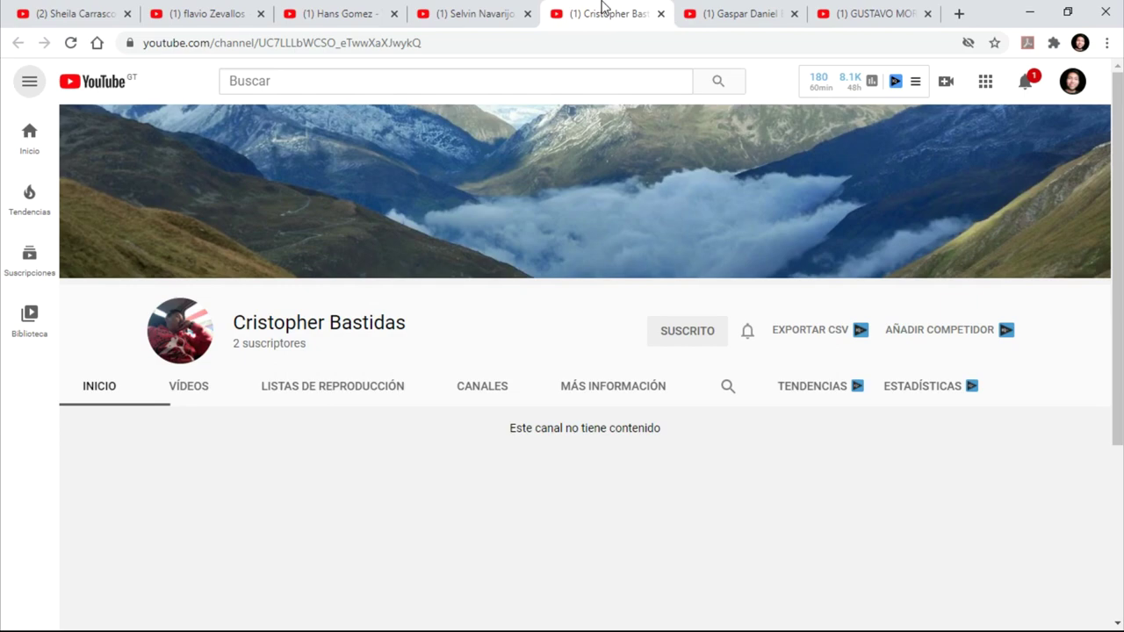
click(438, 8)
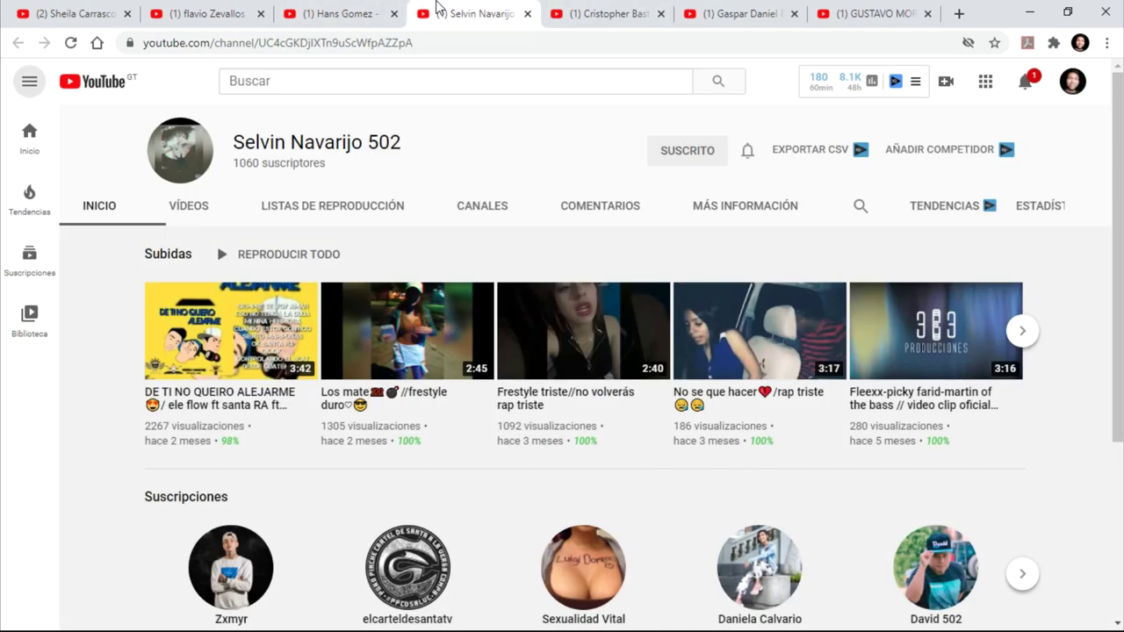
click(323, 9)
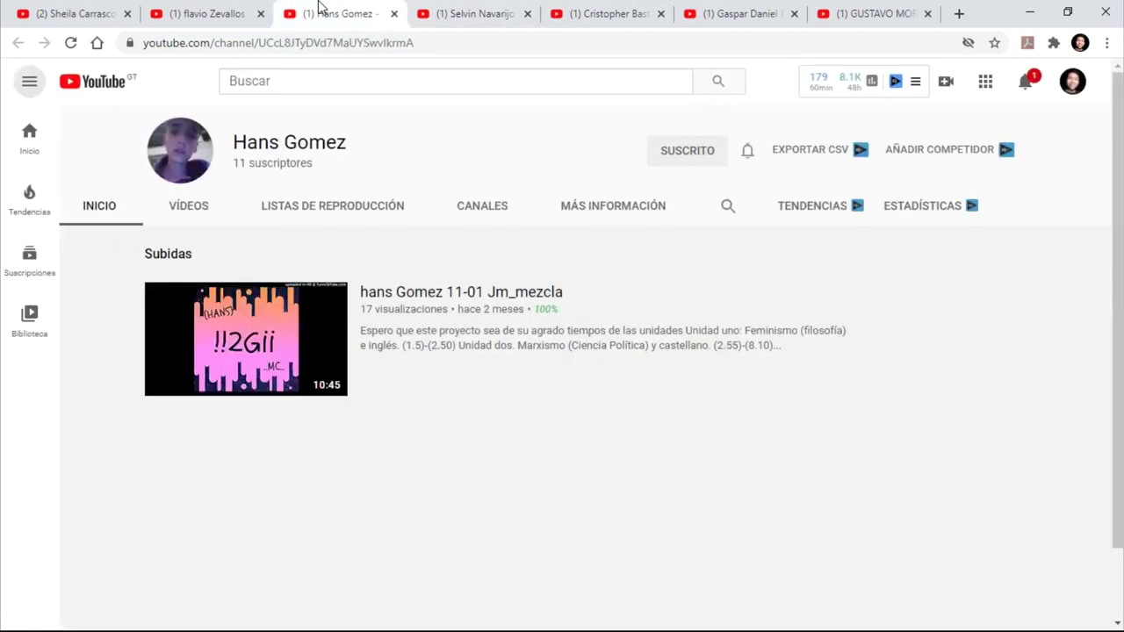
Detach the second YouTube tab into its own window, close that window, and view the channel in the first tab
drag(242, 7, 243, 82)
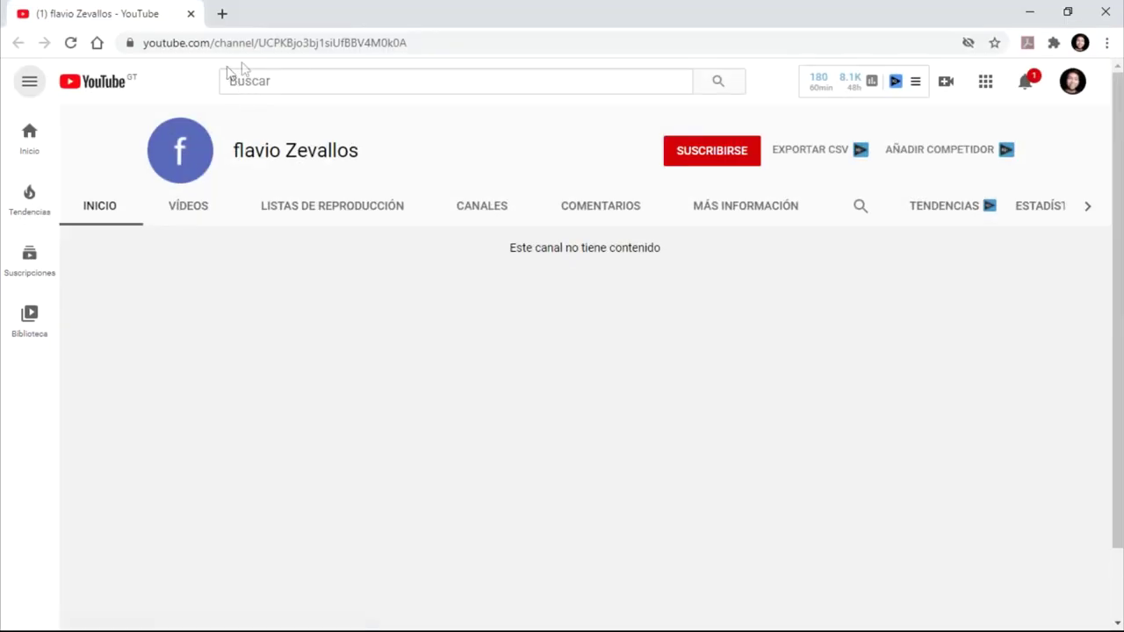
click(1106, 13)
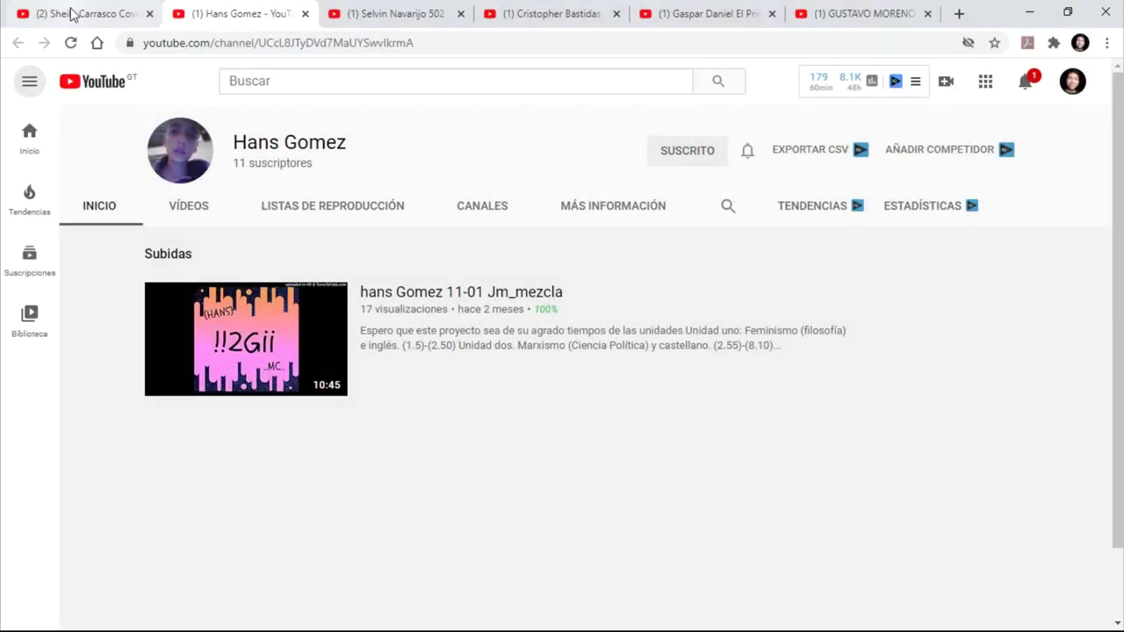
click(73, 15)
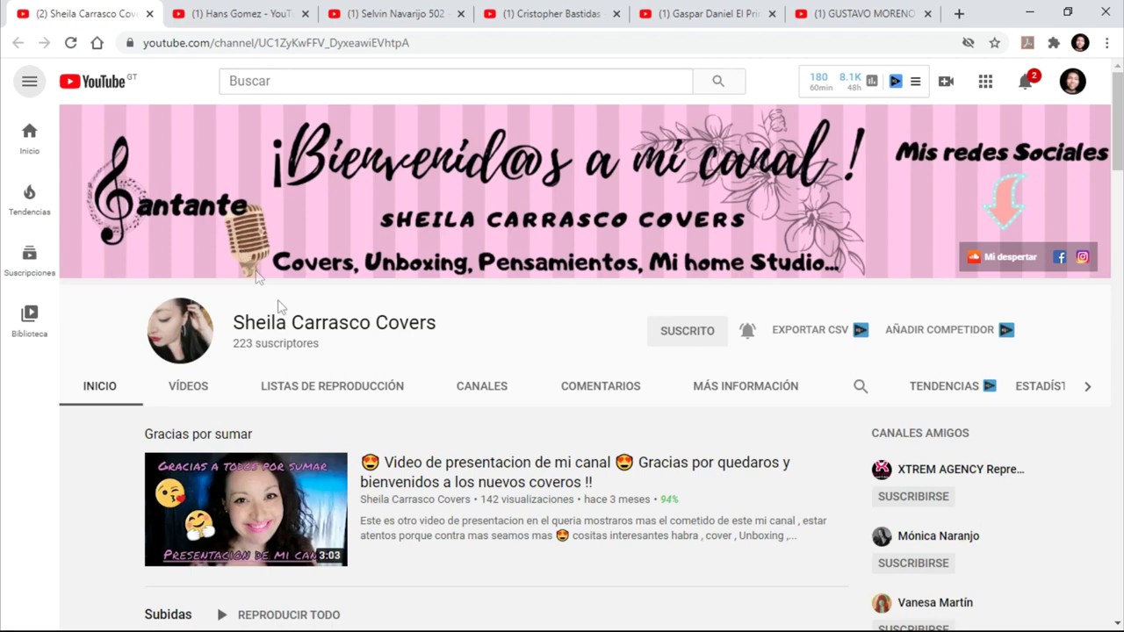